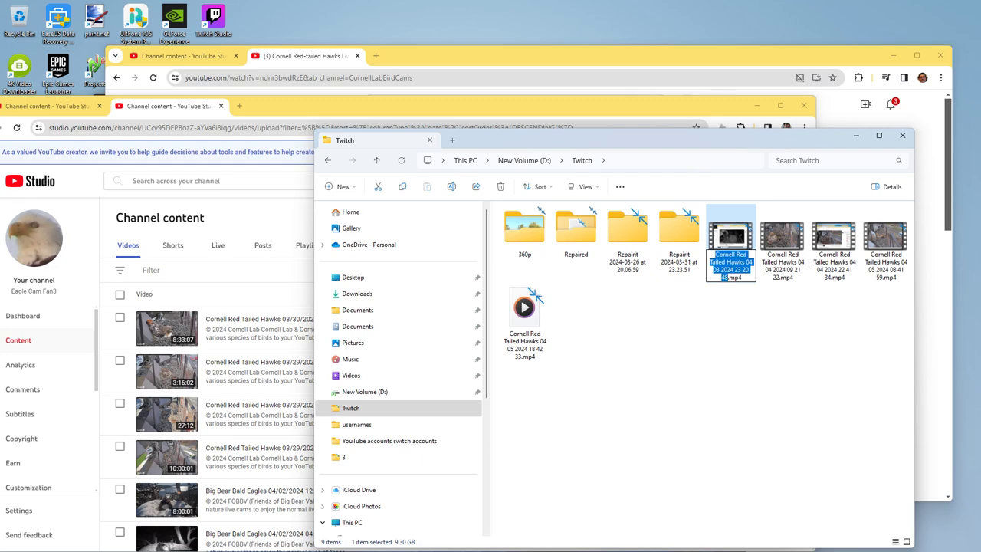
pyautogui.hotkey('alt', 'Tab')
pyautogui.hotkey('ctrl', 'e')
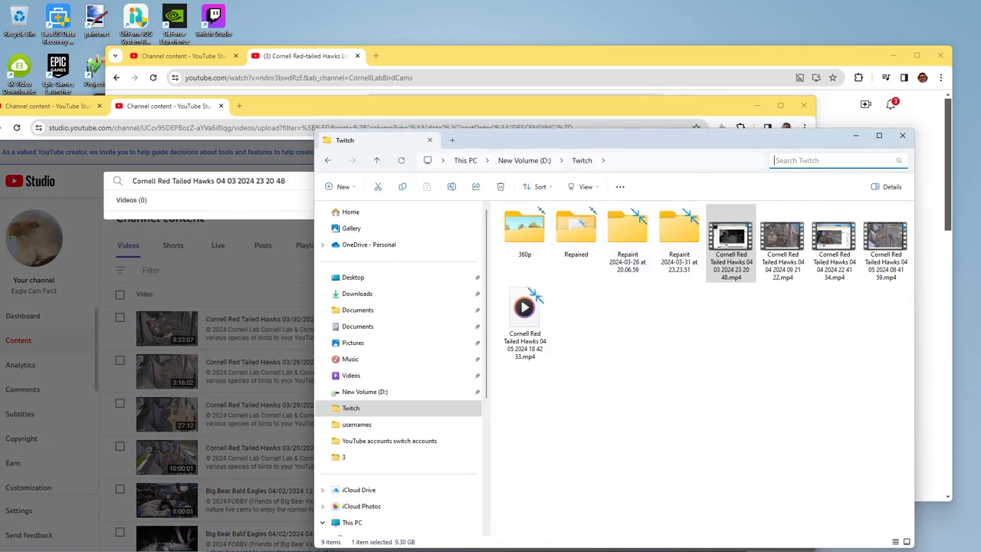
pyautogui.hotkey('alt', 'Tab')
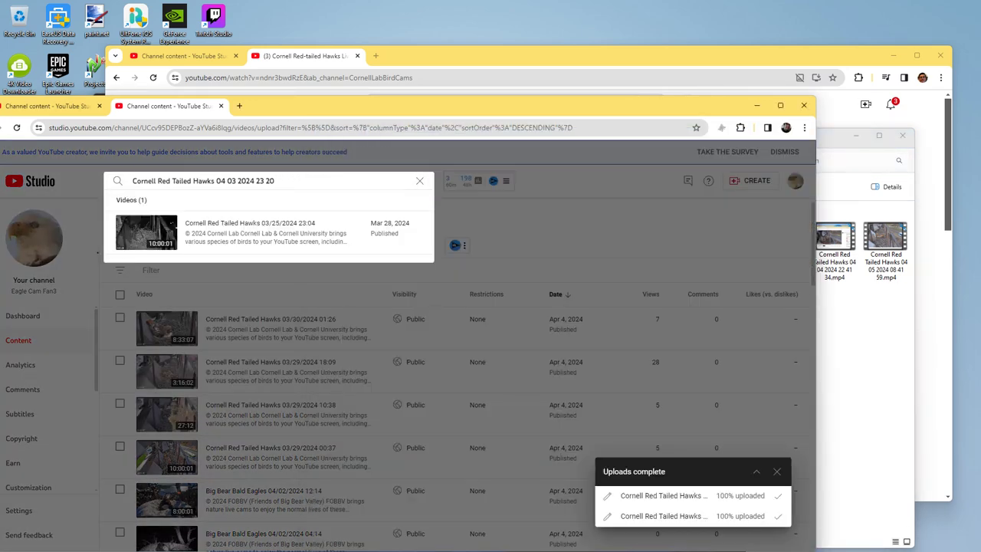
pyautogui.hotkey('alt', 'Tab')
pyautogui.click(731, 244)
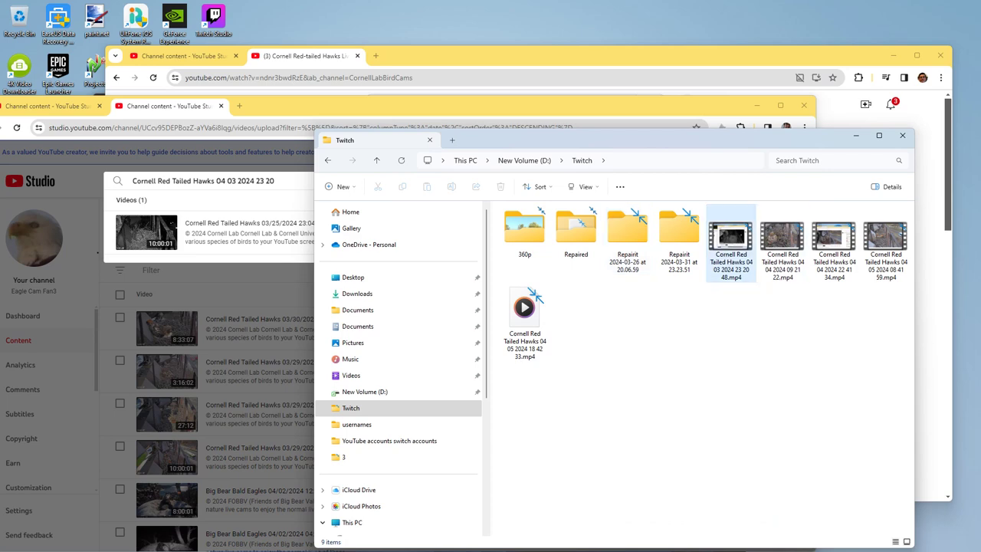
pyautogui.hotkey('ctrl', 'space')
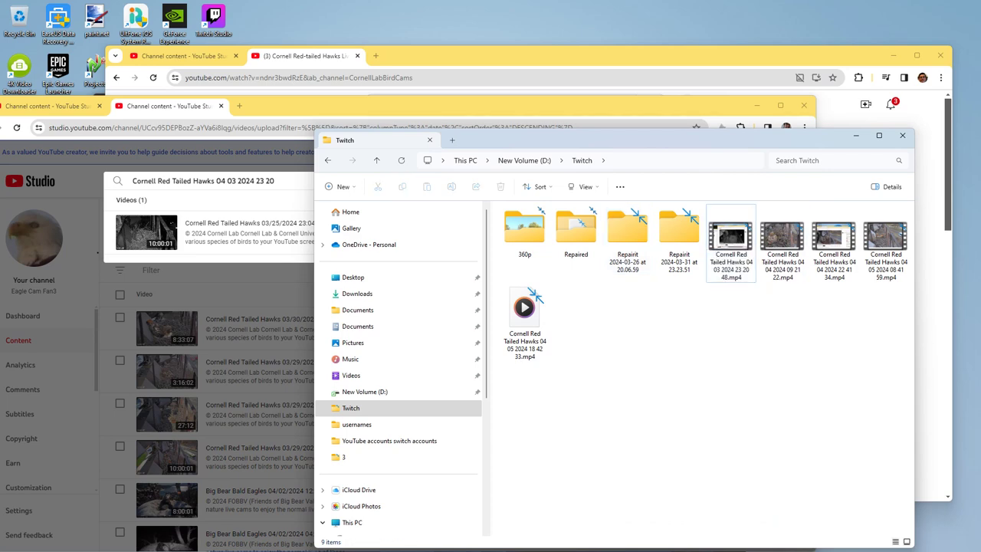
pyautogui.hotkey('alt', 'Tab')
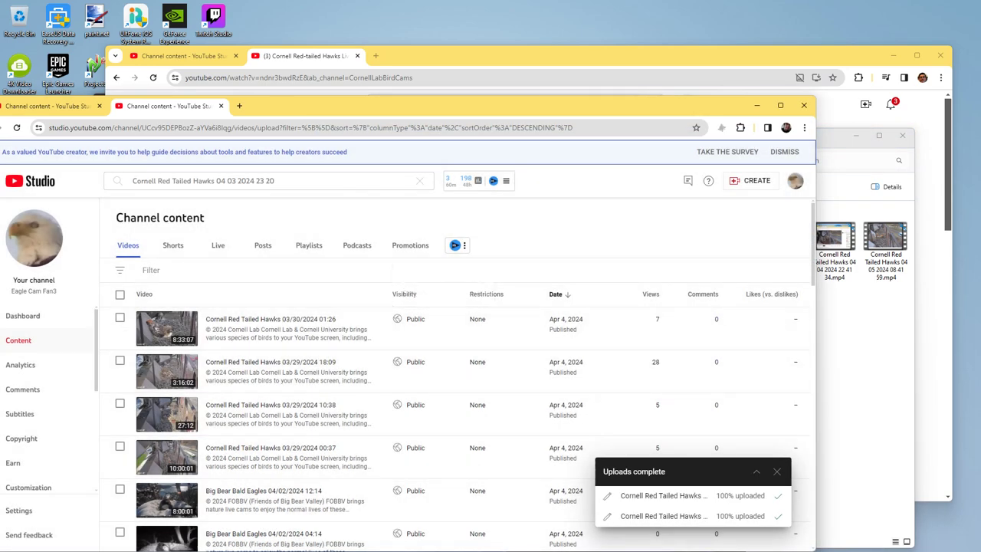
pyautogui.hotkey('alt', 'Tab')
pyautogui.hotkey('ctrl', 'space')
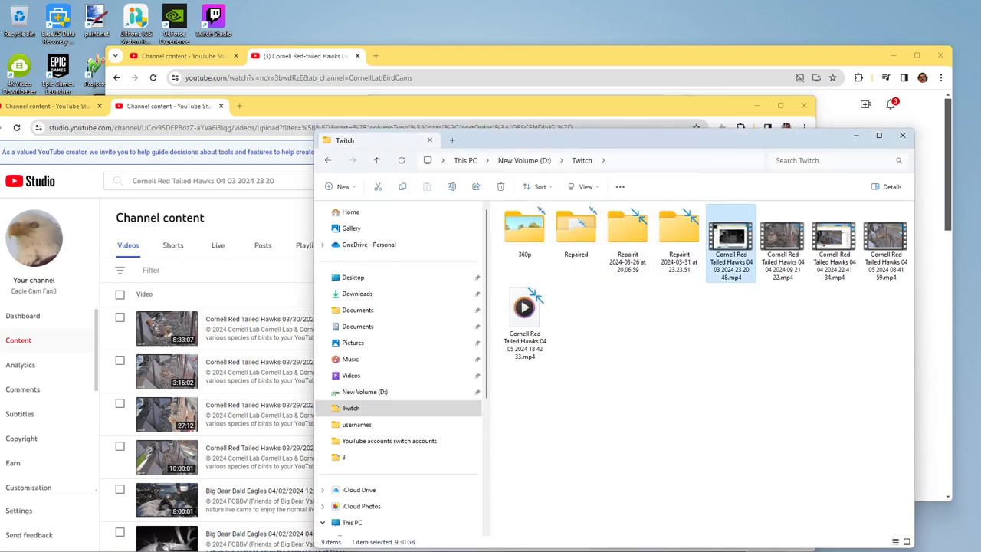
# Move the Twitch folder and channel content windows apart and check the channel's video list for the newest uploads
pyautogui.moveTo(536, 141); pyautogui.dragTo(692, 129)
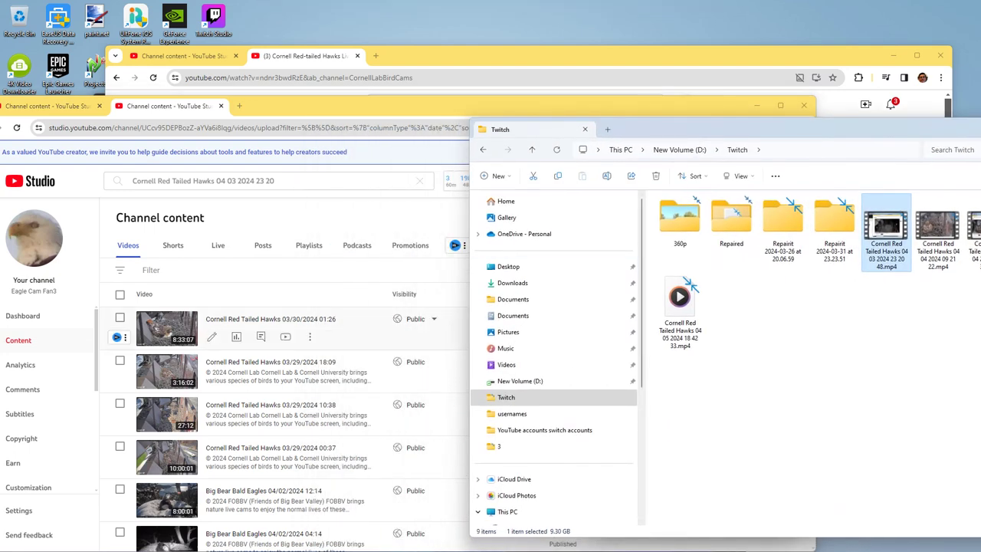
pyautogui.hotkey('alt', 'Tab')
pyautogui.moveTo(460, 105); pyautogui.dragTo(468, 25)
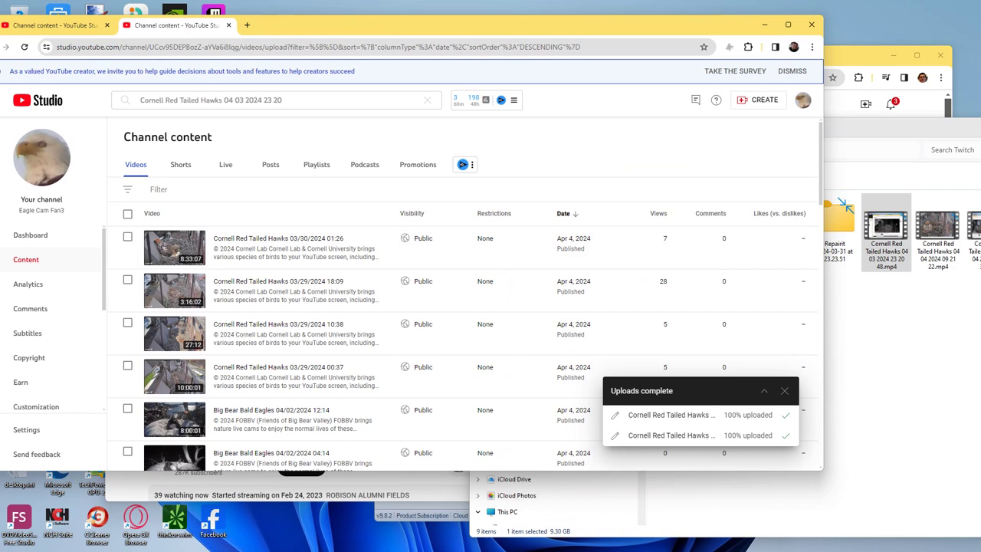
pyautogui.scroll(-15, 460, 322)
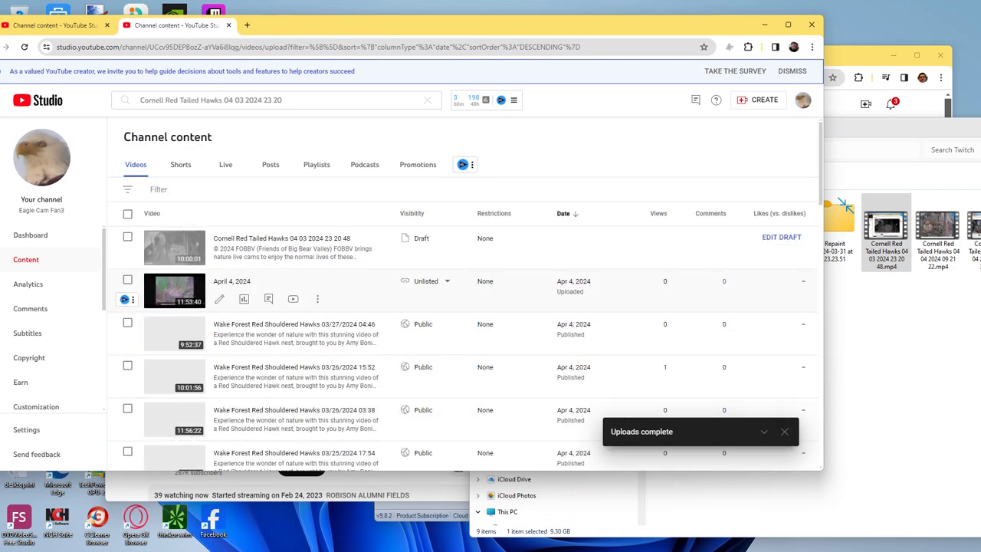
pyautogui.hotkey('alt', 'Tab')
pyautogui.click(886, 230)
pyautogui.press('Delete')
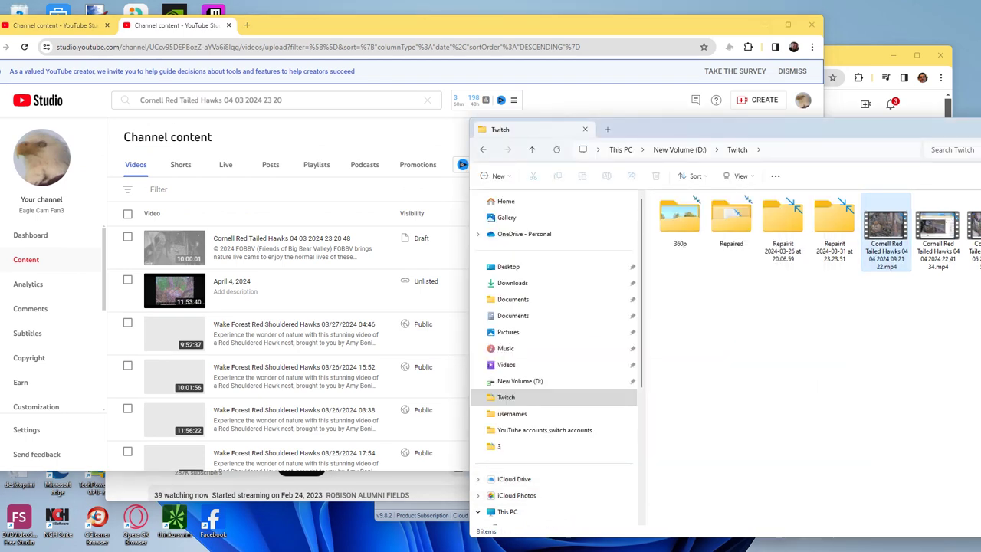
pyautogui.click(886, 230)
pyautogui.hotkey('alt', 'Tab')
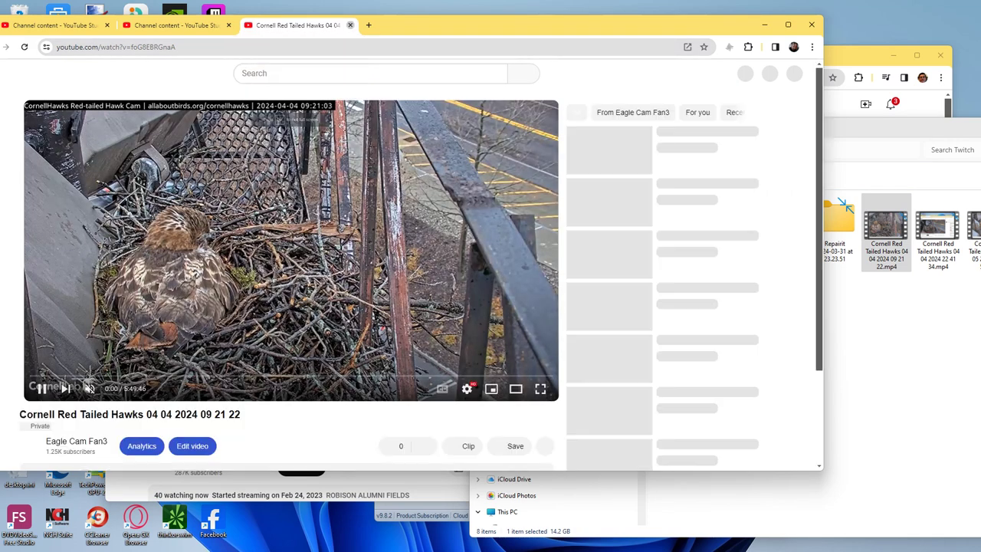
pyautogui.click(350, 24)
pyautogui.hotkey('alt', 'Tab')
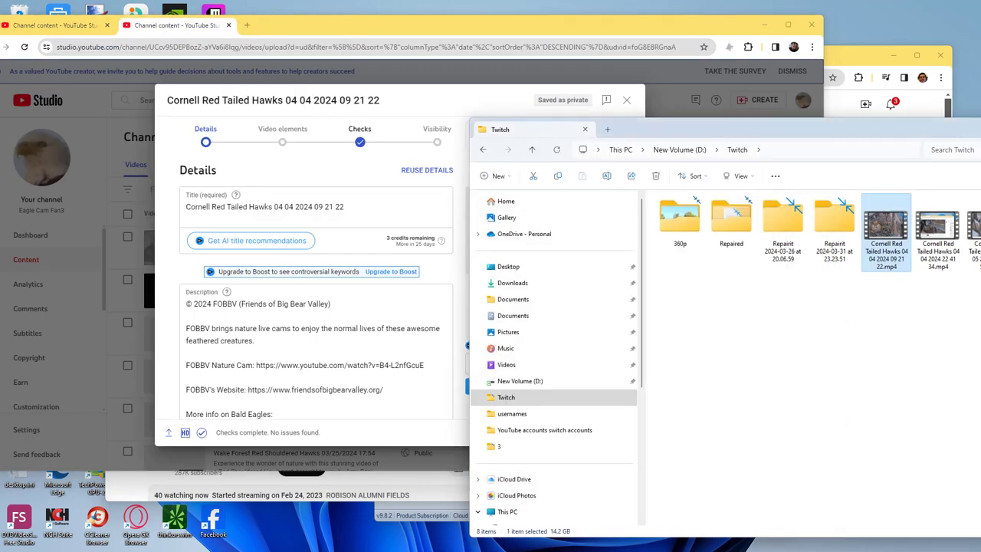
pyautogui.click(938, 229)
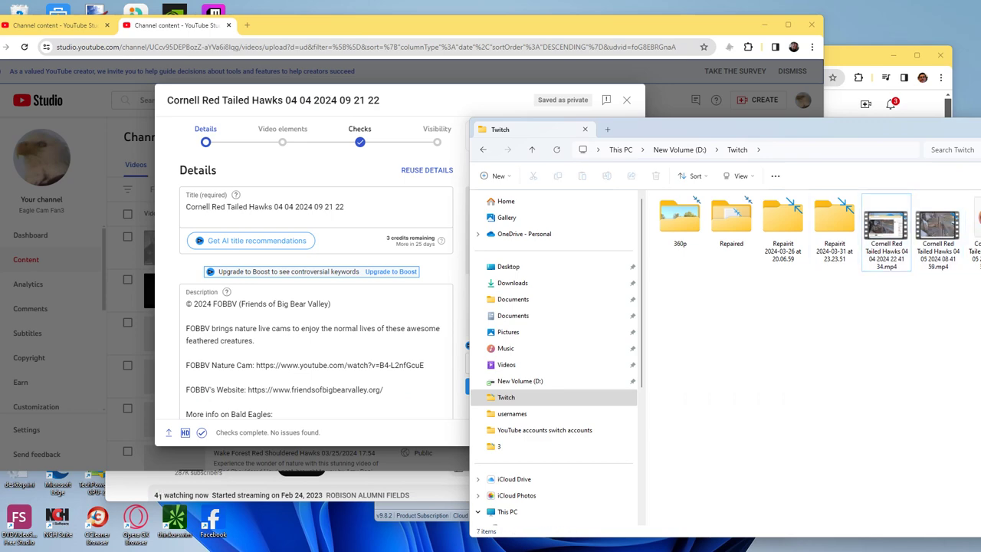
pyautogui.click(627, 100)
pyautogui.click(627, 100)
pyautogui.scroll(-5, 464, 329)
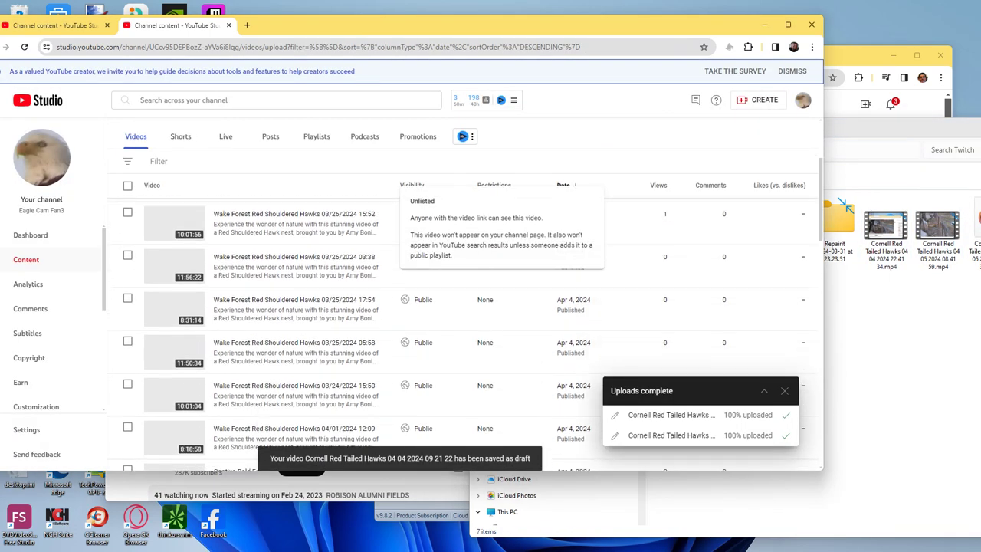
pyautogui.scroll(-5, 430, 291)
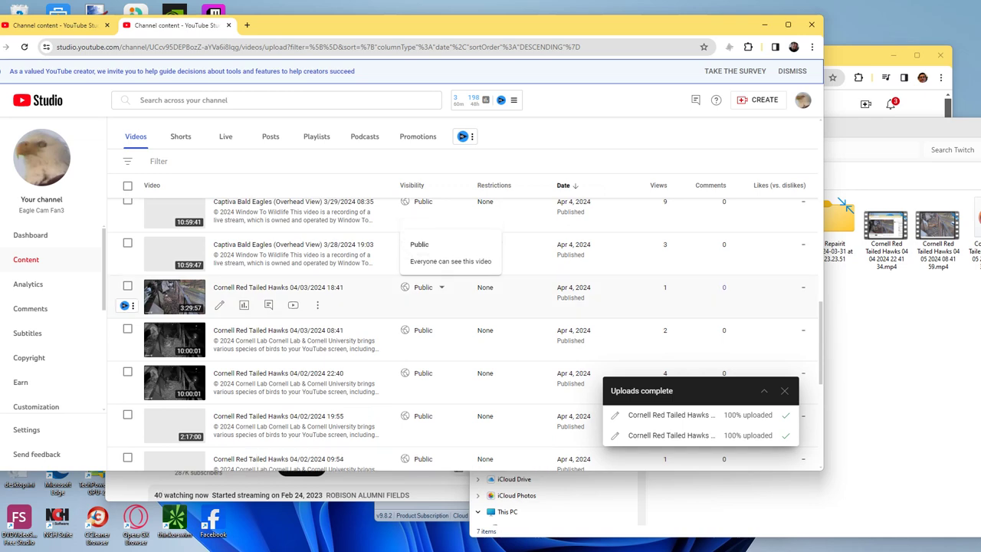
pyautogui.scroll(10, 430, 307)
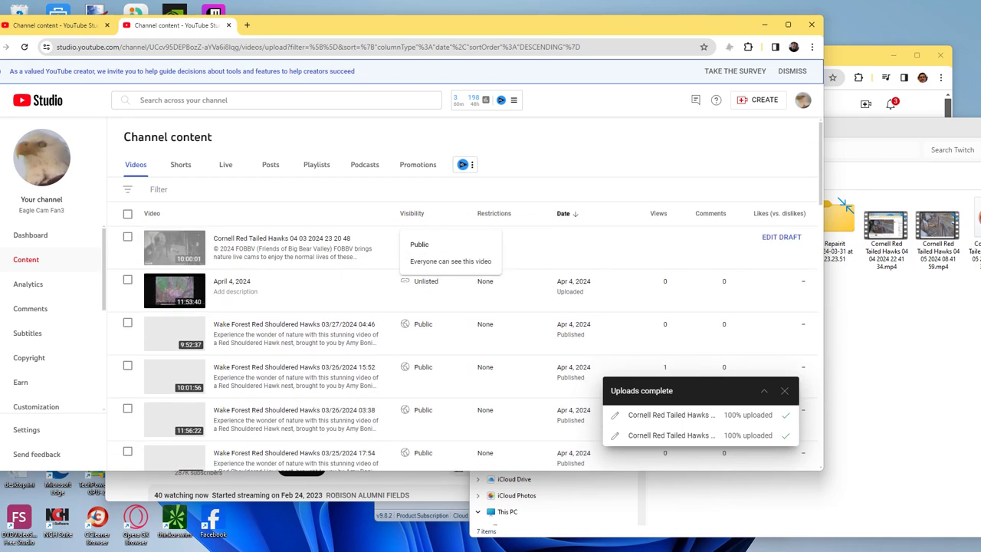
pyautogui.click(886, 238)
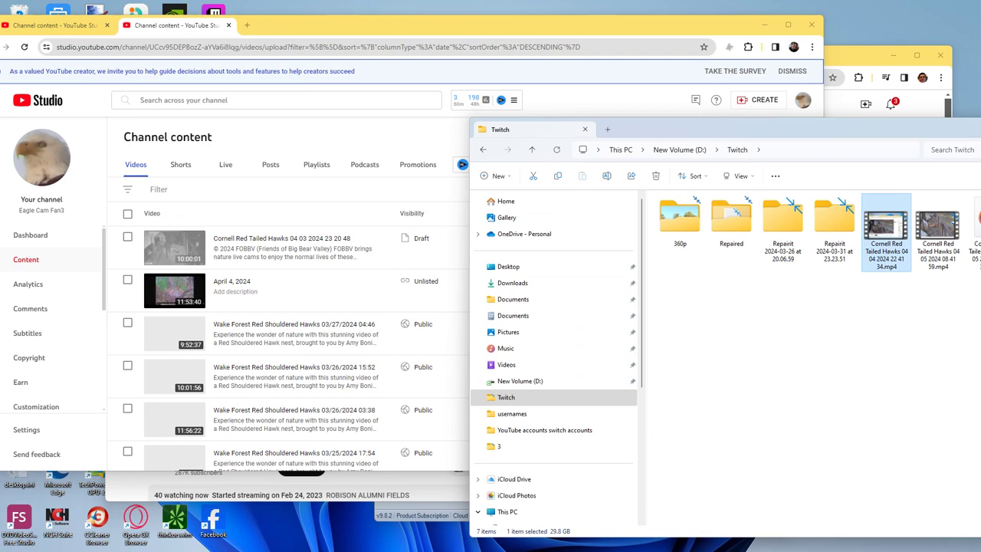
pyautogui.click(759, 100)
pyautogui.click(750, 121)
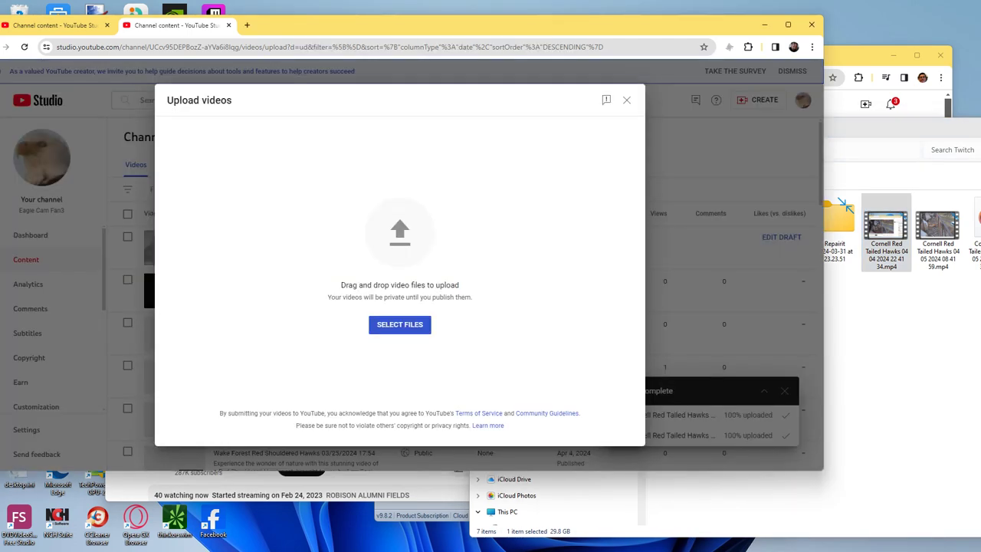
pyautogui.click(399, 324)
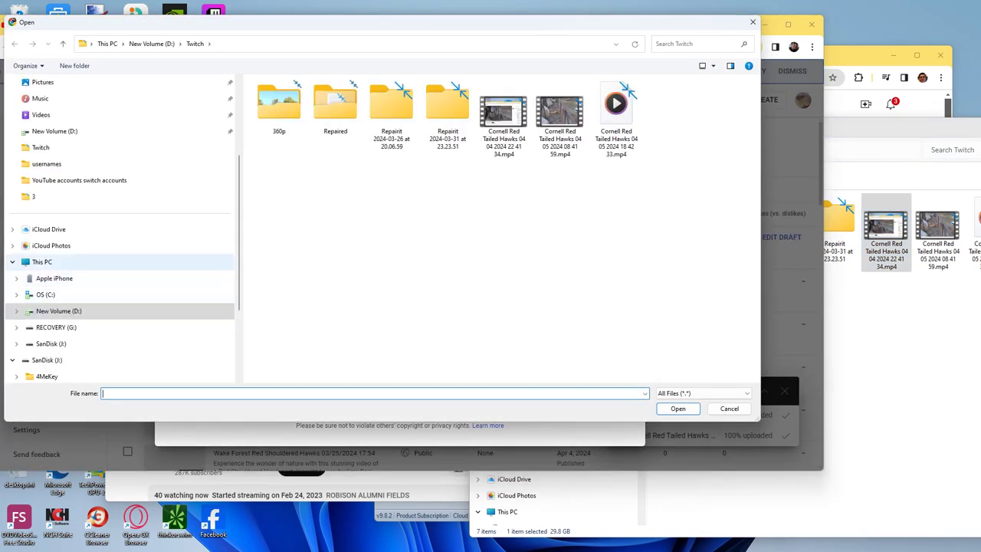
pyautogui.click(503, 115)
pyautogui.keyDown('ctrl'); pyautogui.click(559, 115); pyautogui.keyUp('ctrl')
pyautogui.click(678, 408)
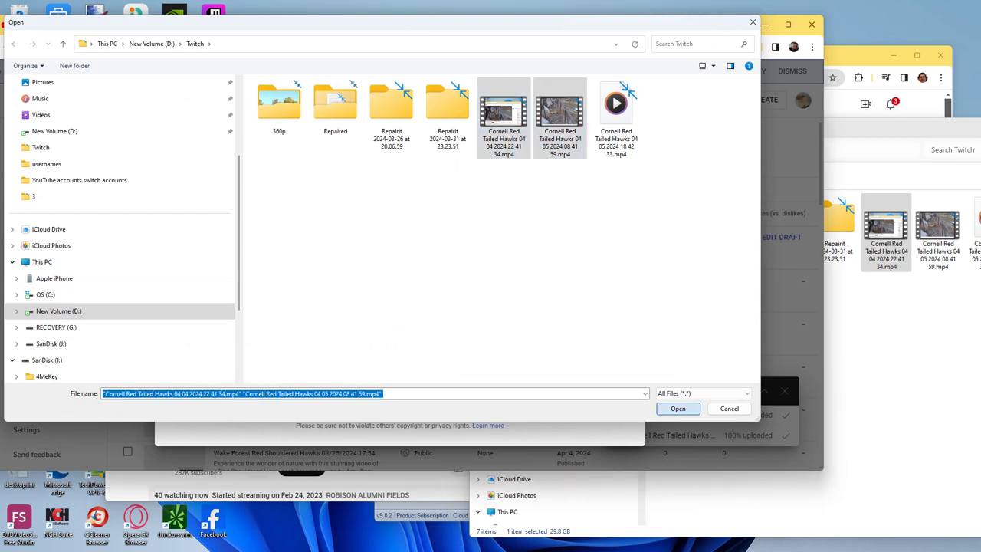
# Switch to File Explorer and open the SanDisk (J:) drive at its SWFL Bald Eagles recordings
pyautogui.click(592, 539)
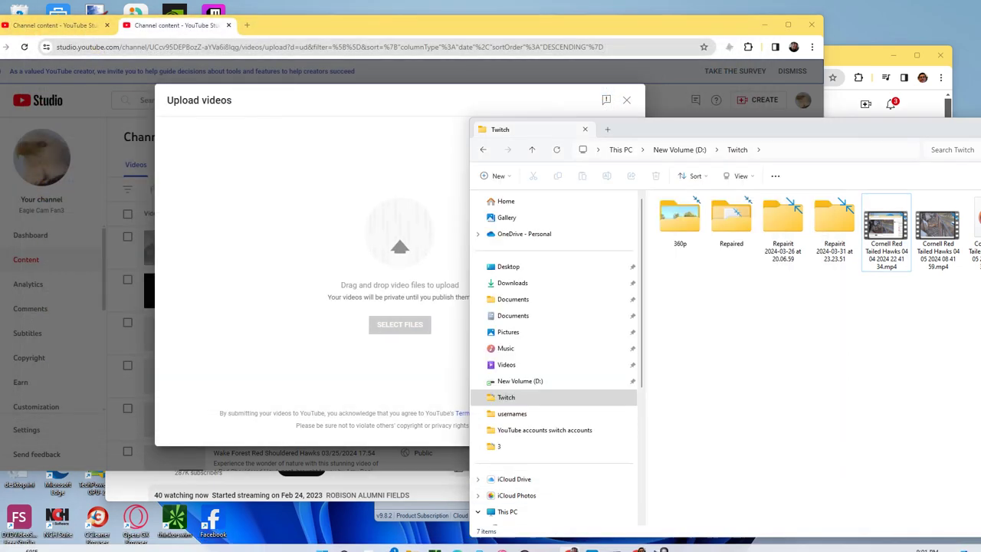
pyautogui.click(512, 410)
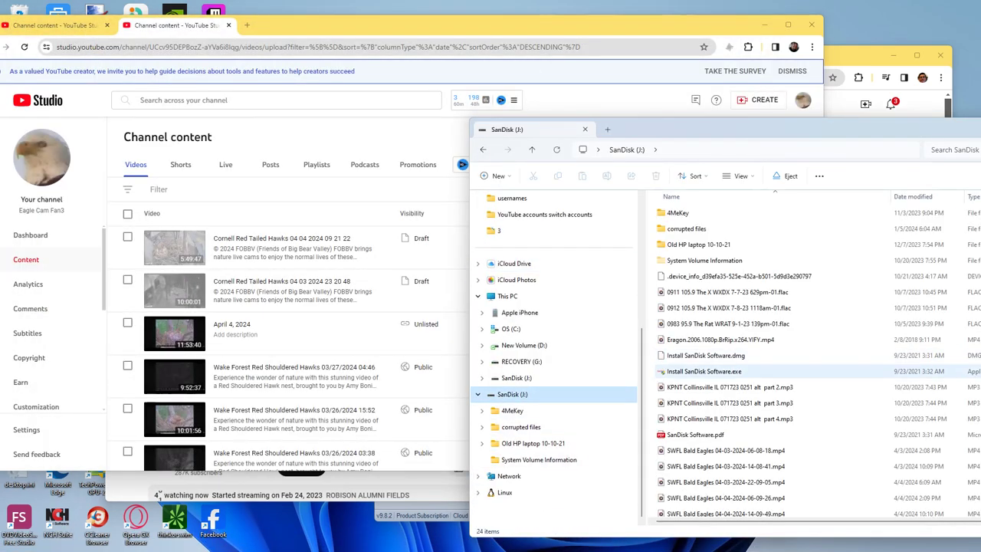
pyautogui.scroll(-2, 711, 391)
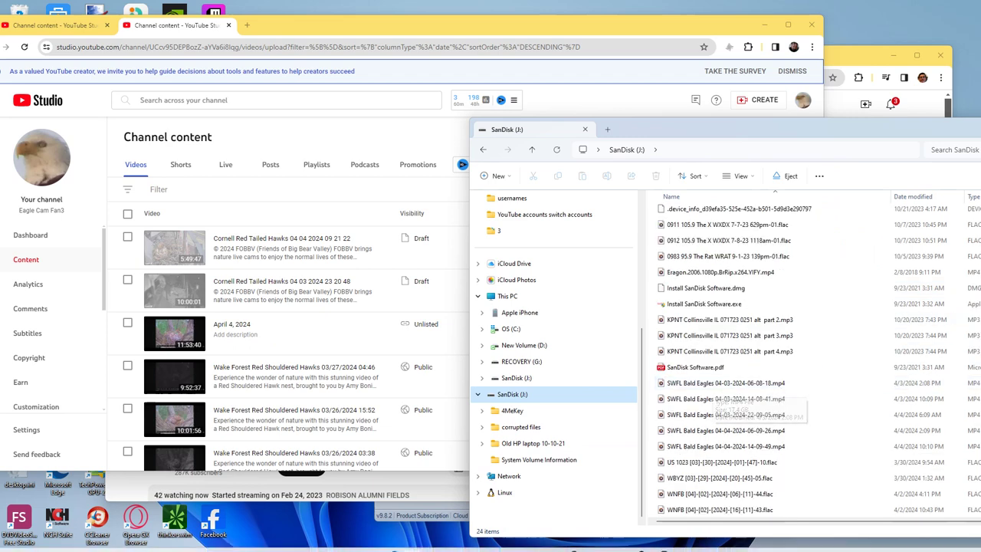
# Bring up the other channel's content list in its browser window and place it beside the SanDisk (J:) file list
pyautogui.click(638, 540)
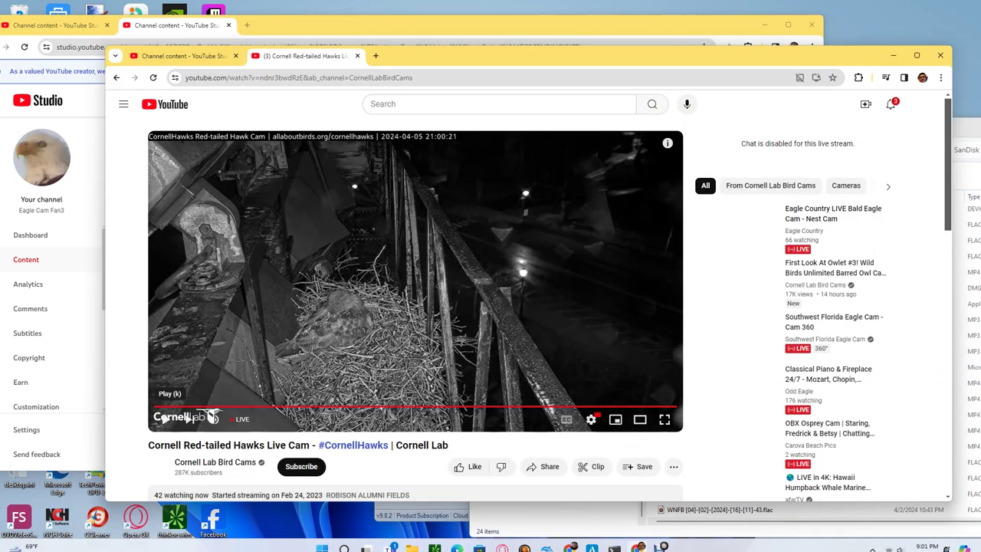
pyautogui.click(184, 56)
pyautogui.moveTo(537, 56); pyautogui.dragTo(303, 55)
pyautogui.click(766, 129)
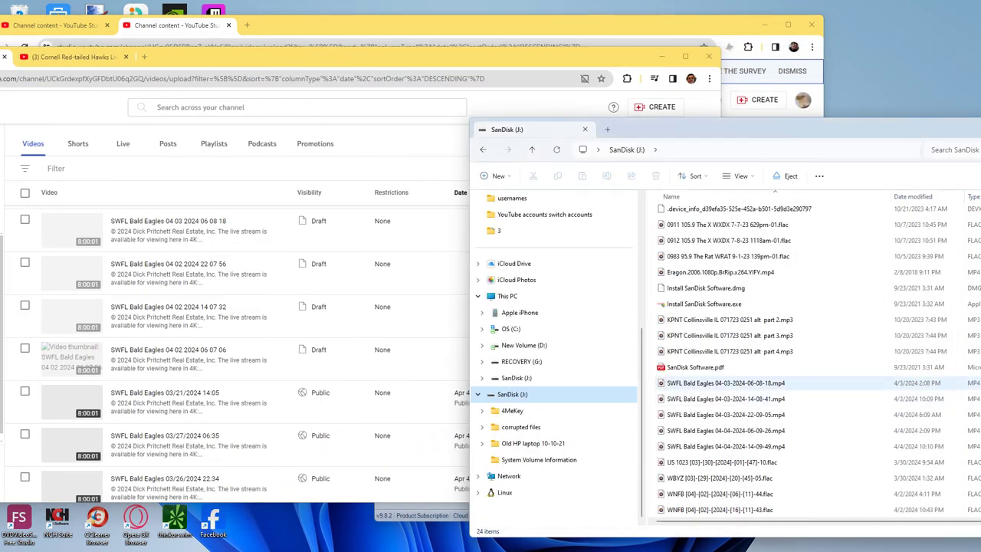
pyautogui.click(725, 383)
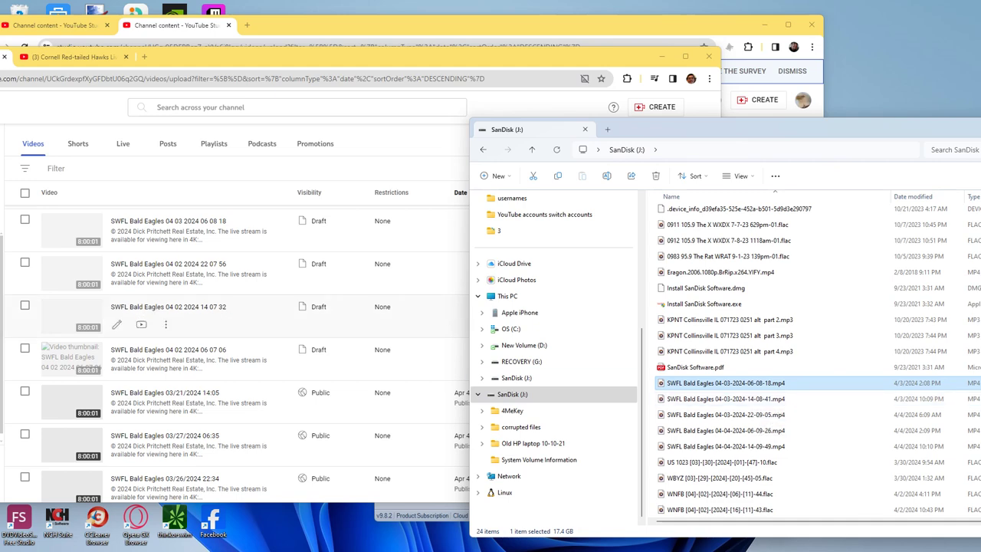
pyautogui.hotkey('alt', 'Tab')
pyautogui.scroll(-10, 360, 352)
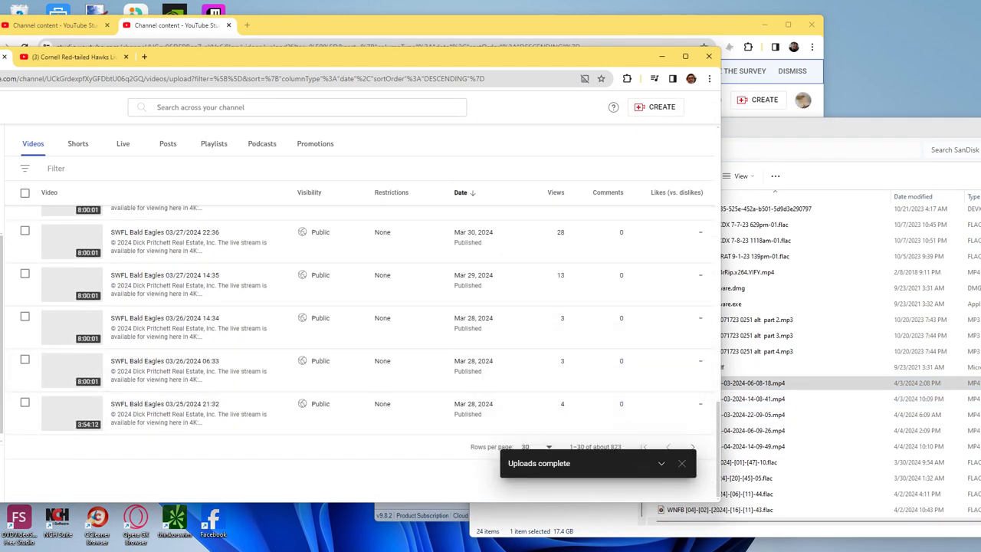
pyautogui.click(643, 446)
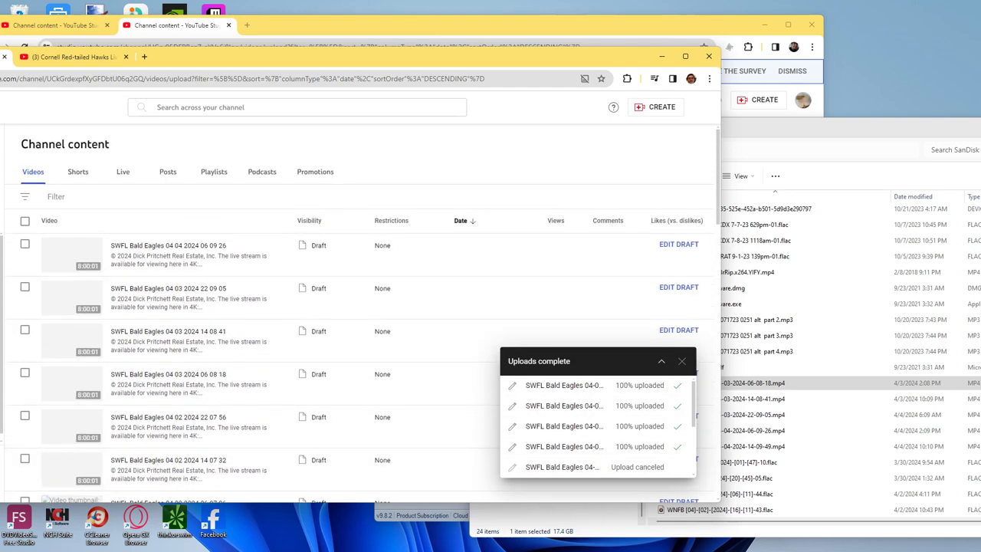
pyautogui.hotkey('alt', 'Tab')
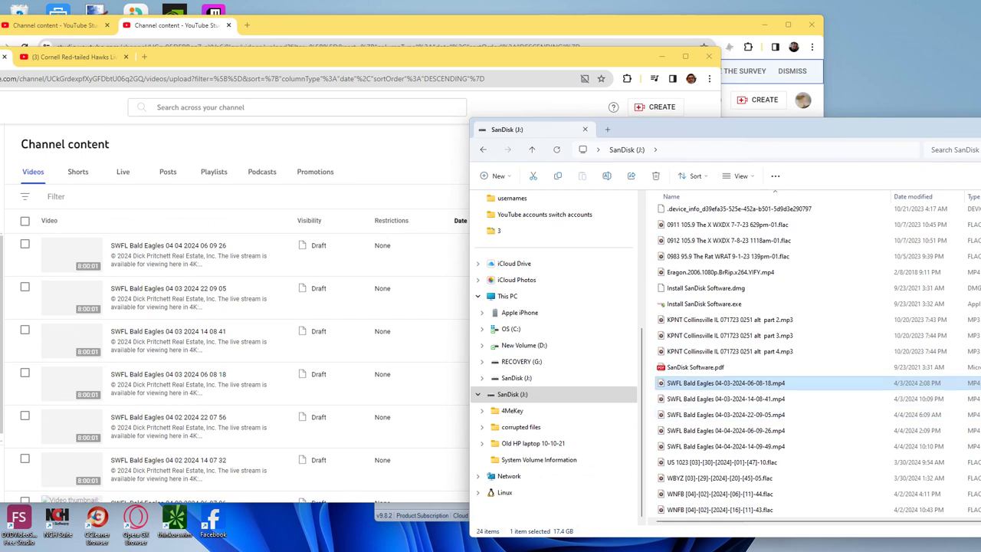
pyautogui.click(725, 430)
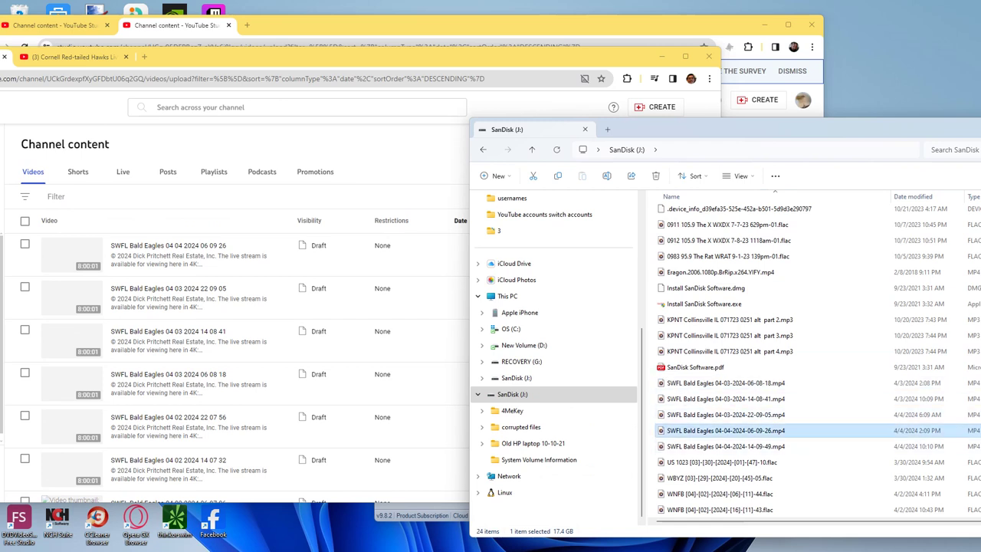
pyautogui.keyDown('ctrl'); pyautogui.click(725, 415); pyautogui.keyUp('ctrl')
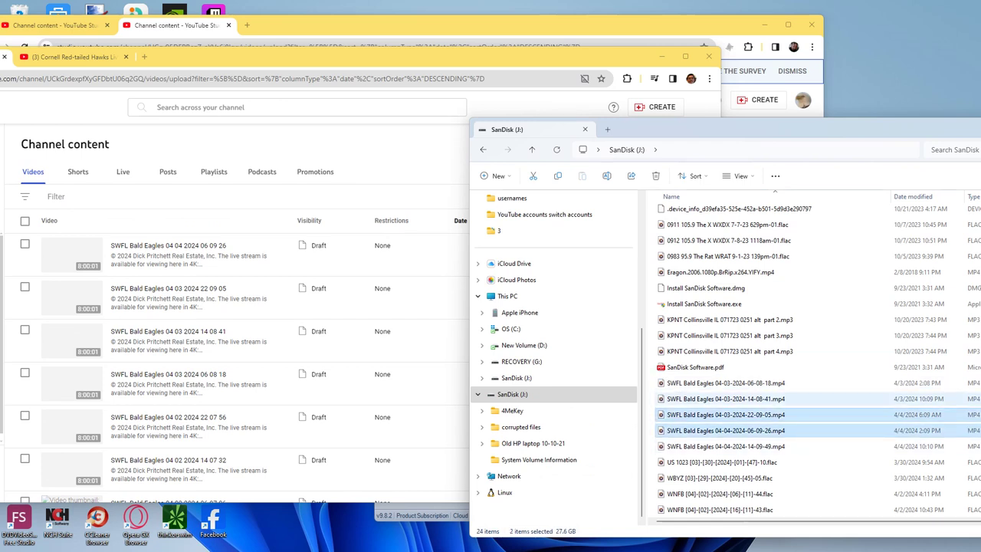
pyautogui.keyDown('ctrl'); pyautogui.click(725, 383); pyautogui.keyUp('ctrl')
pyautogui.keyDown('ctrl'); pyautogui.click(725, 446); pyautogui.keyUp('ctrl')
pyautogui.hotkey('alt', 'Tab')
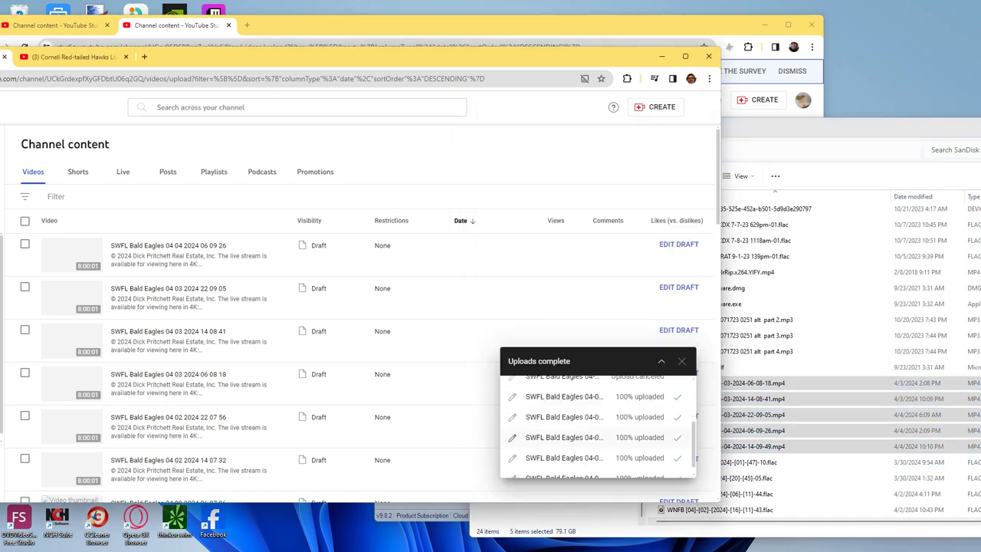
pyautogui.click(511, 468)
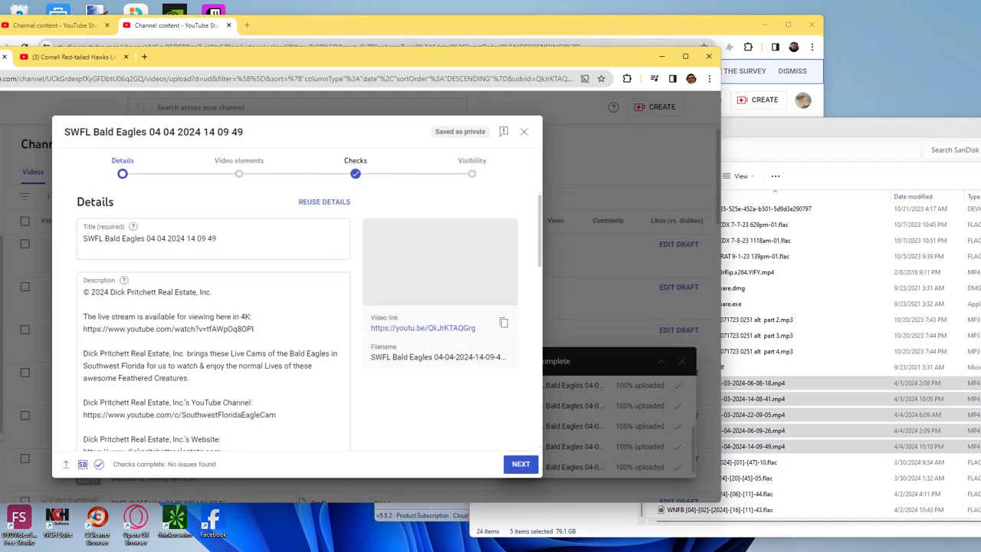
pyautogui.click(422, 327)
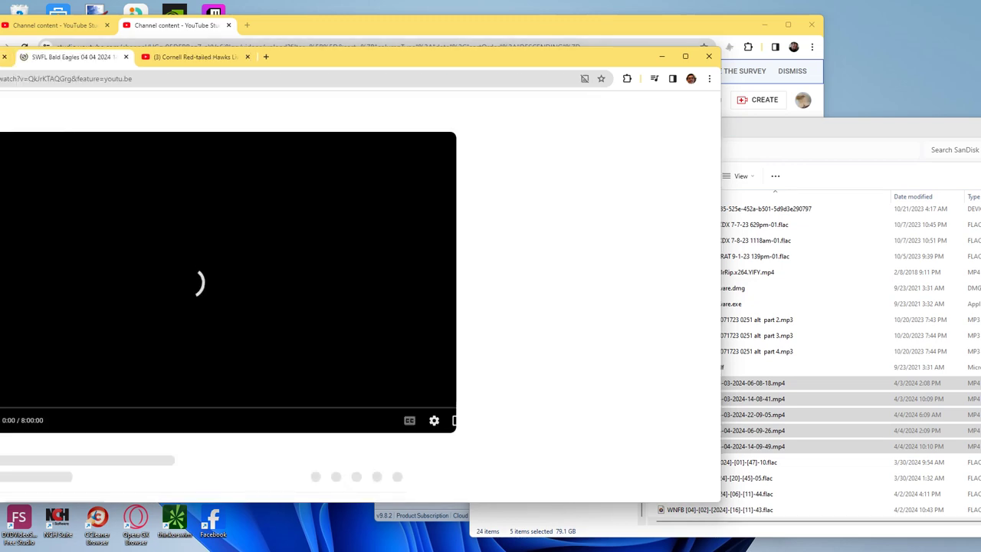
pyautogui.hotkey('ctrl', 'w')
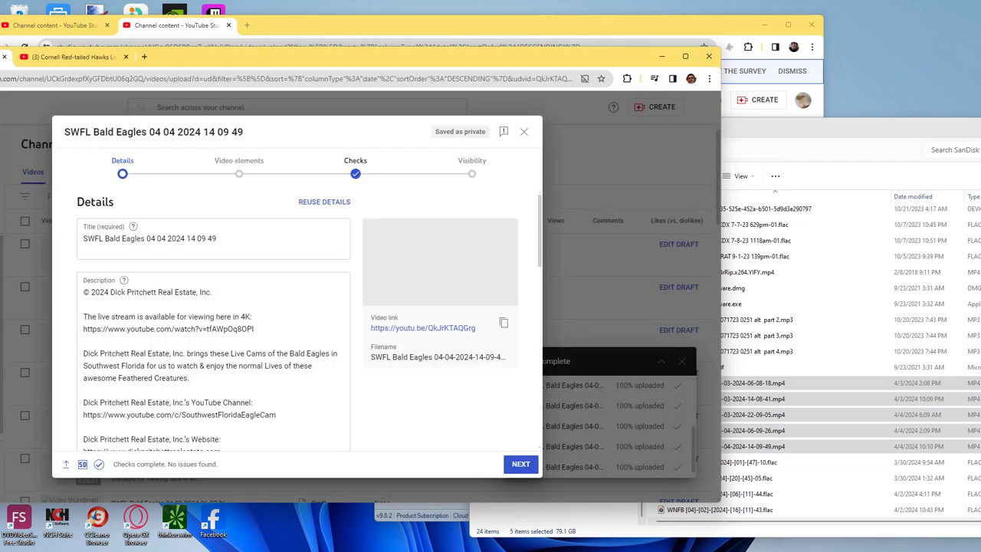
# Permanently delete the five selected SWFL Bald Eagles MP4 files from the SanDisk (J:) drive
pyautogui.hotkey('alt', 'Tab')
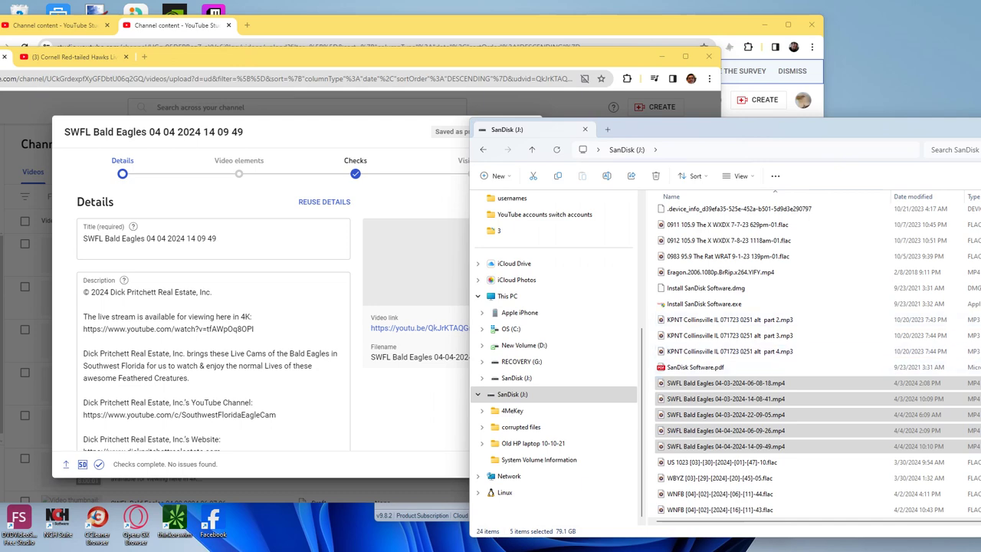
pyautogui.rightClick(667, 384)
pyautogui.click(790, 383)
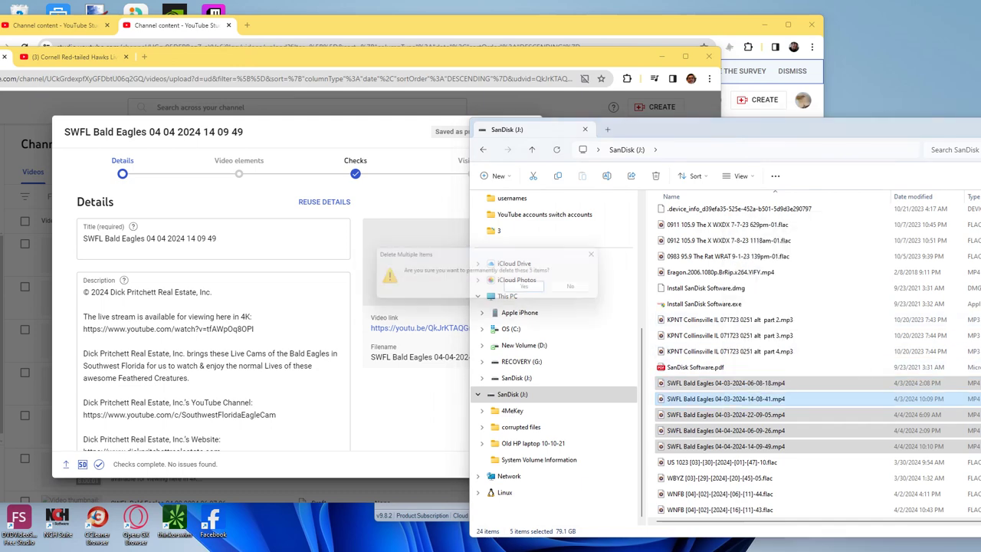
pyautogui.press('Return')
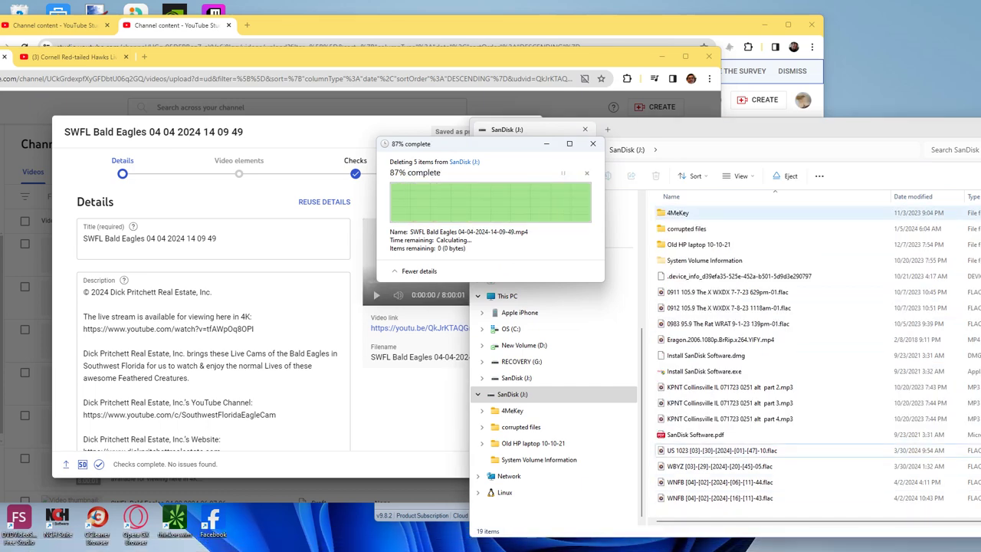
# Cut WBYZ [03]-[29]-[2024]-[20]-[45]-05.flac from the SanDisk (J:) drive and open the Music folder
pyautogui.moveTo(728, 129); pyautogui.dragTo(433, 127)
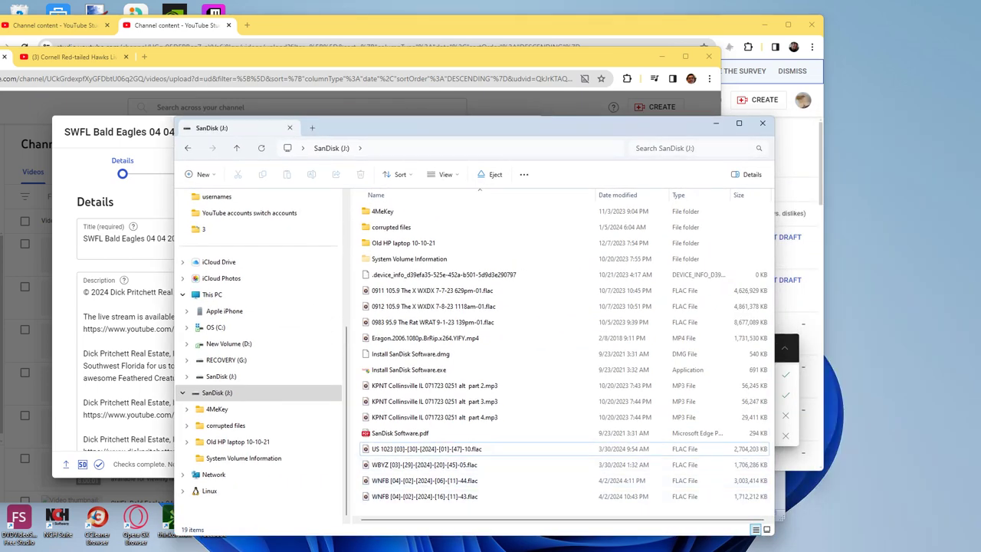
pyautogui.click(424, 464)
pyautogui.rightClick(393, 464)
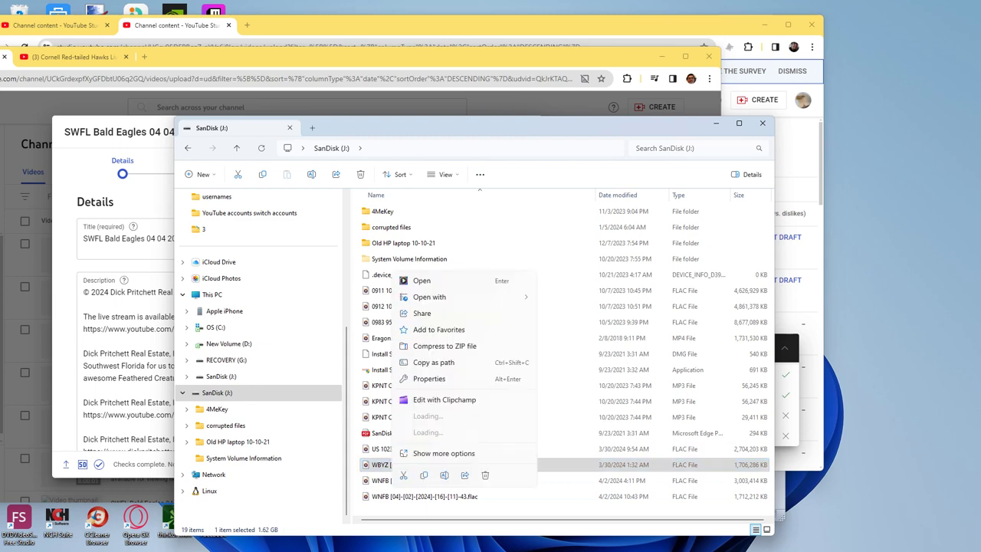
pyautogui.press('Escape')
pyautogui.scroll(4, 257, 353)
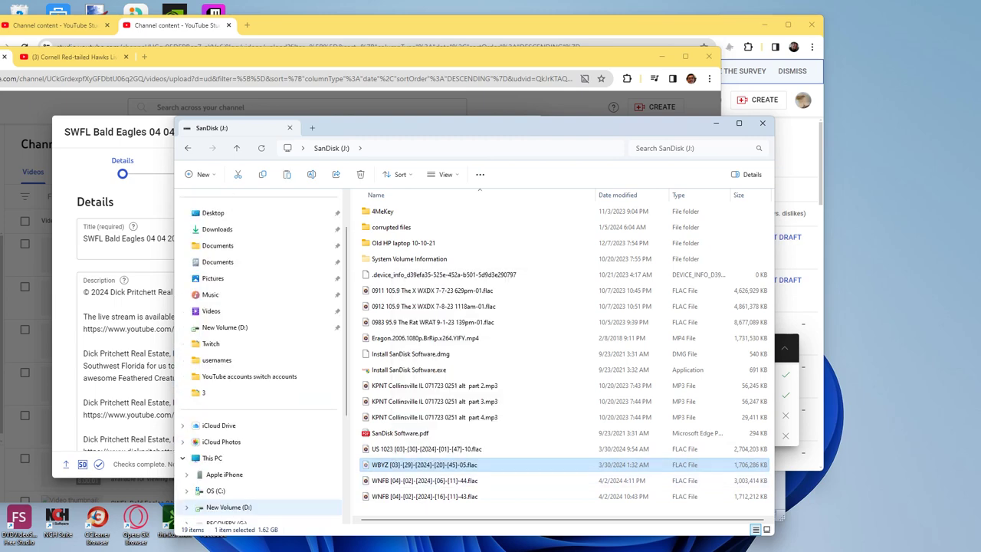
pyautogui.click(210, 294)
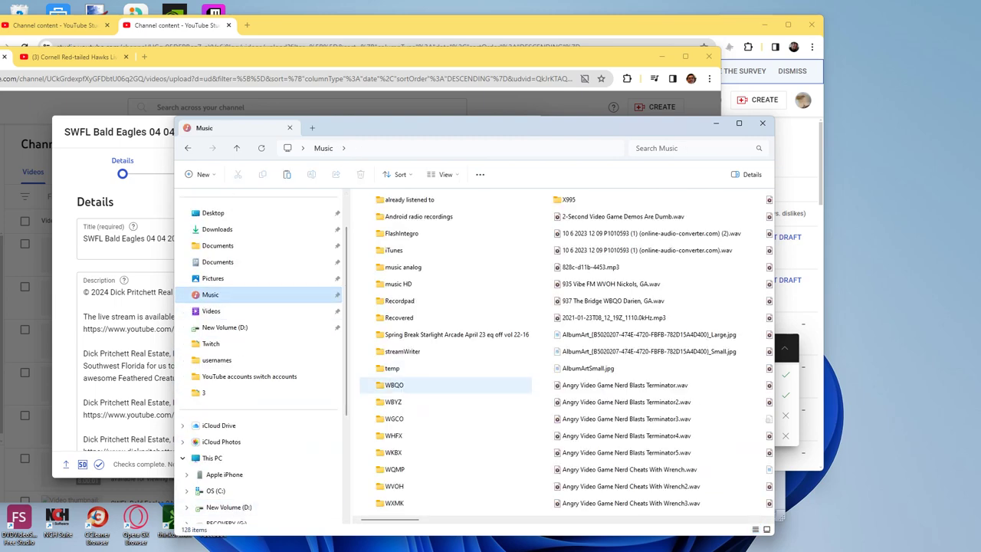
# Try to create a WBYZ folder in Music and delete the leftover new folder
pyautogui.rightClick(362, 262)
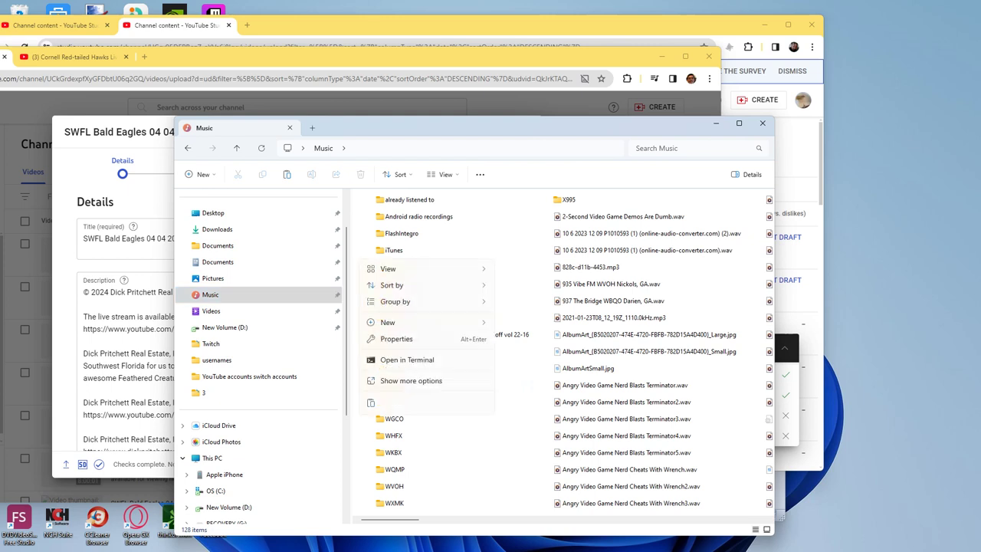
pyautogui.moveTo(398, 322)
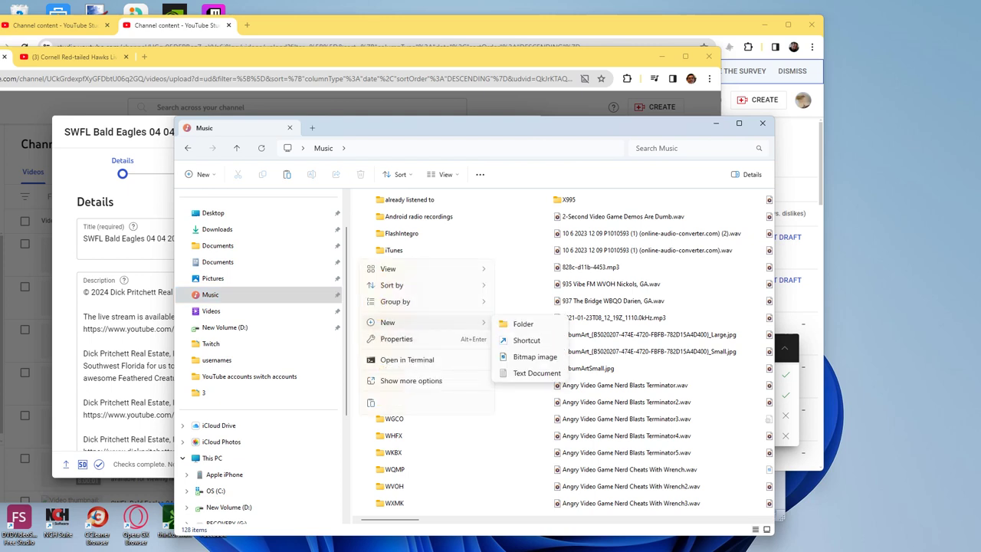
pyautogui.click(522, 323)
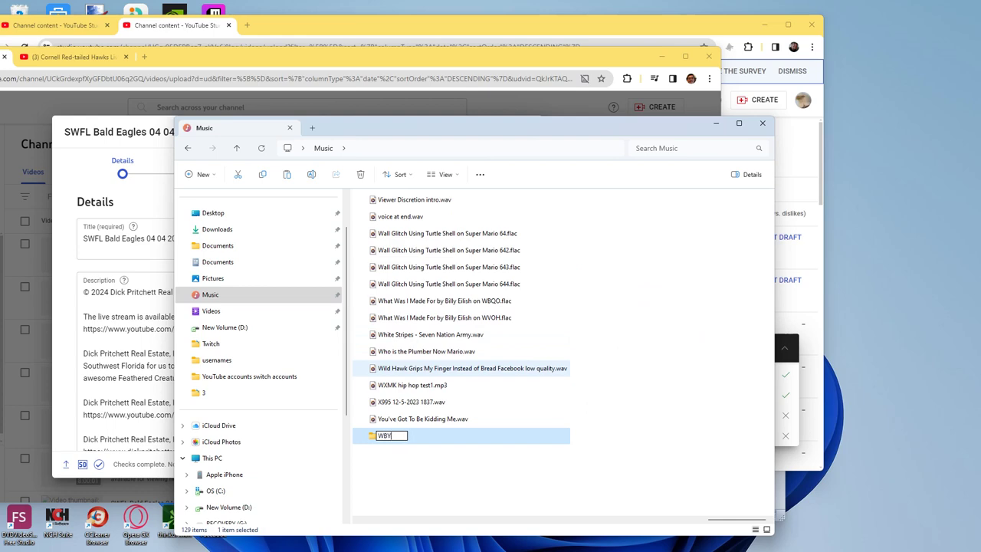
pyautogui.press('Return')
pyautogui.press('Escape')
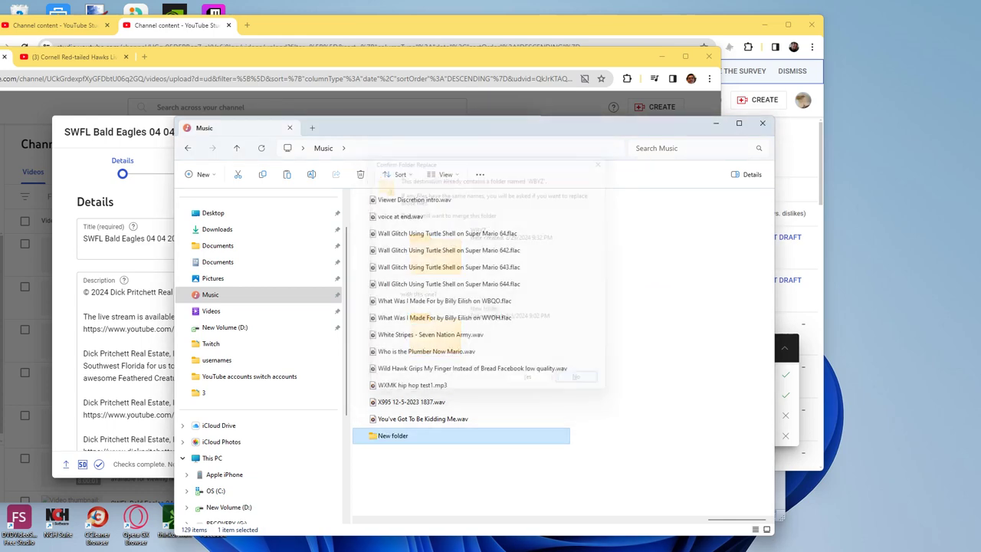
pyautogui.press('Delete')
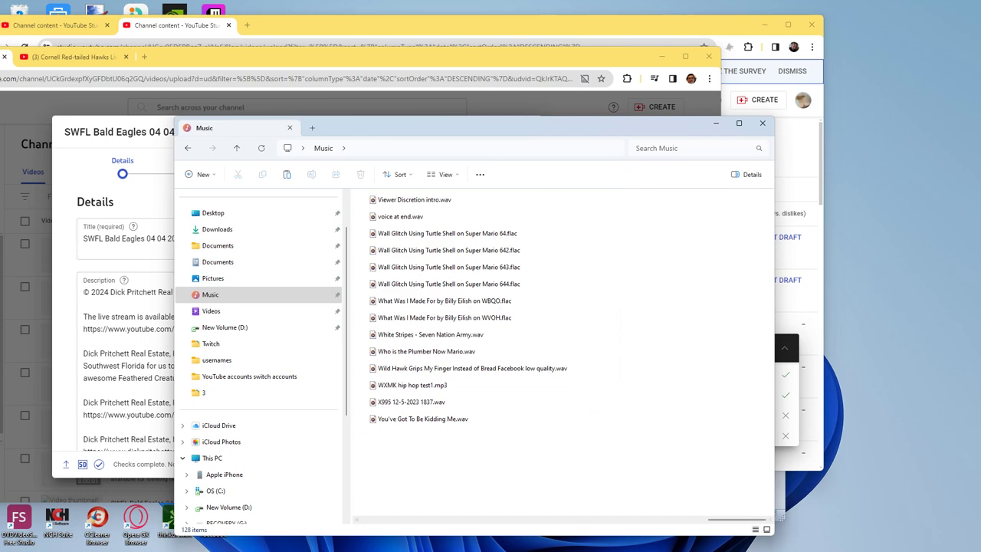
# Open the existing WBYZ folder in Music and paste the cut FLAC recording into it
pyautogui.write('wbyz')
pyautogui.press('Return')
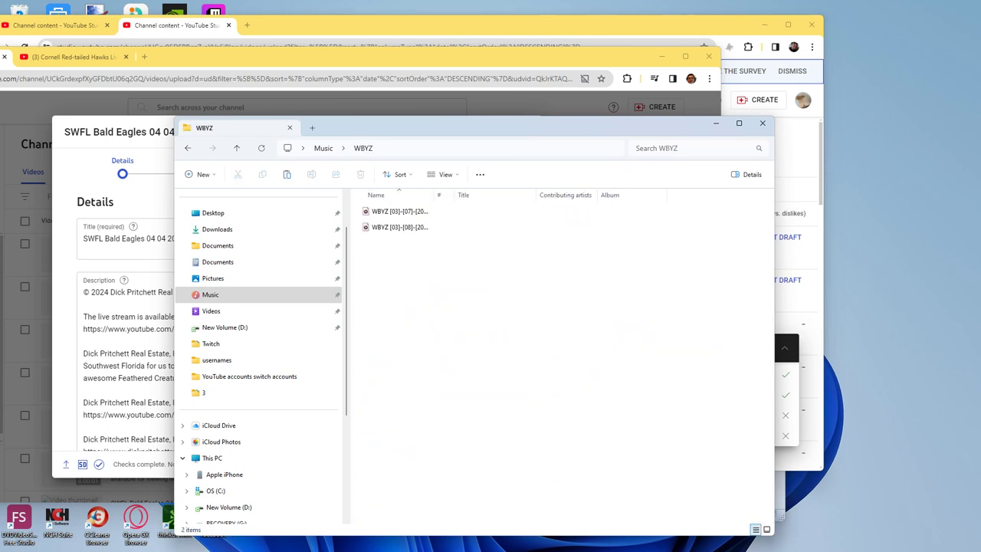
pyautogui.hotkey('ctrl', 'v')
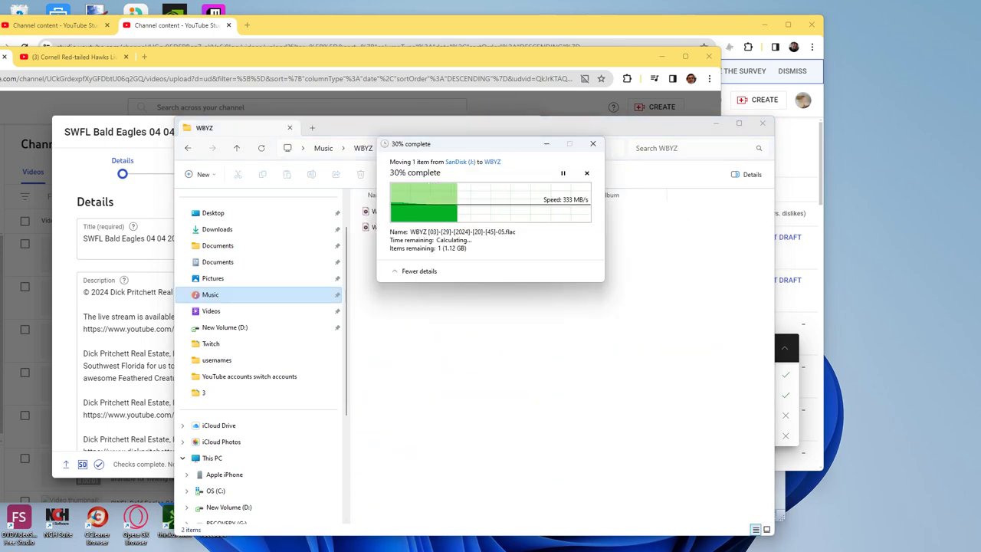
# Return to the SanDisk (J:) drive and cut the two WNFB [04]-[02]-[2024] FLAC files
pyautogui.press('BackSpace')
pyautogui.press('BackSpace')
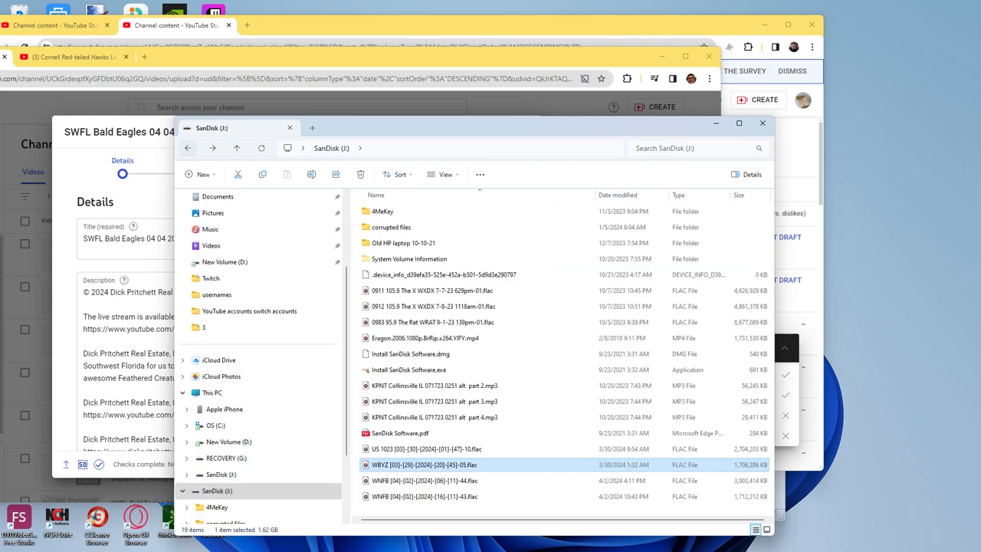
pyautogui.click(424, 480)
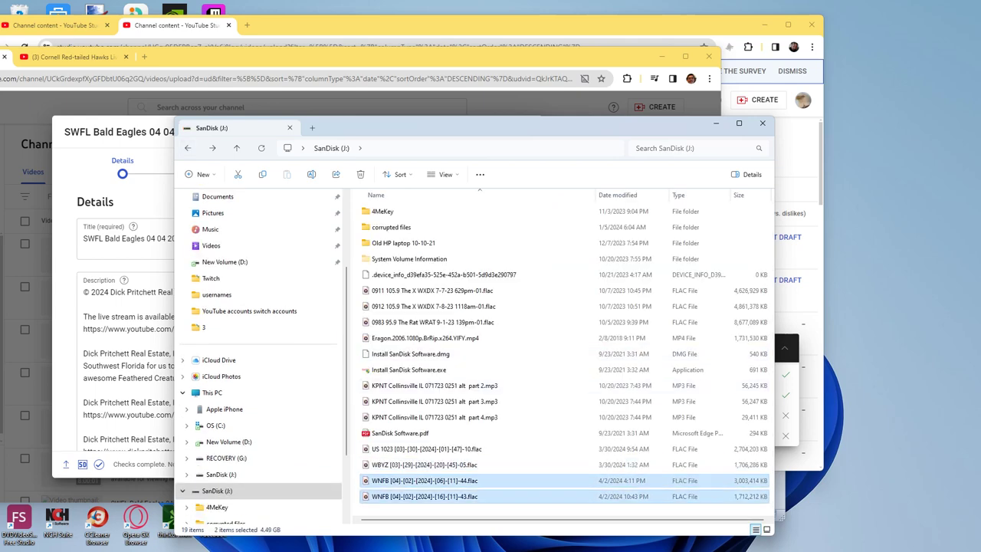
pyautogui.rightClick(383, 465)
pyautogui.click(548, 480)
pyautogui.keyDown('shift'); pyautogui.click(395, 481); pyautogui.keyUp('shift')
pyautogui.rightClick(394, 480)
pyautogui.click(407, 490)
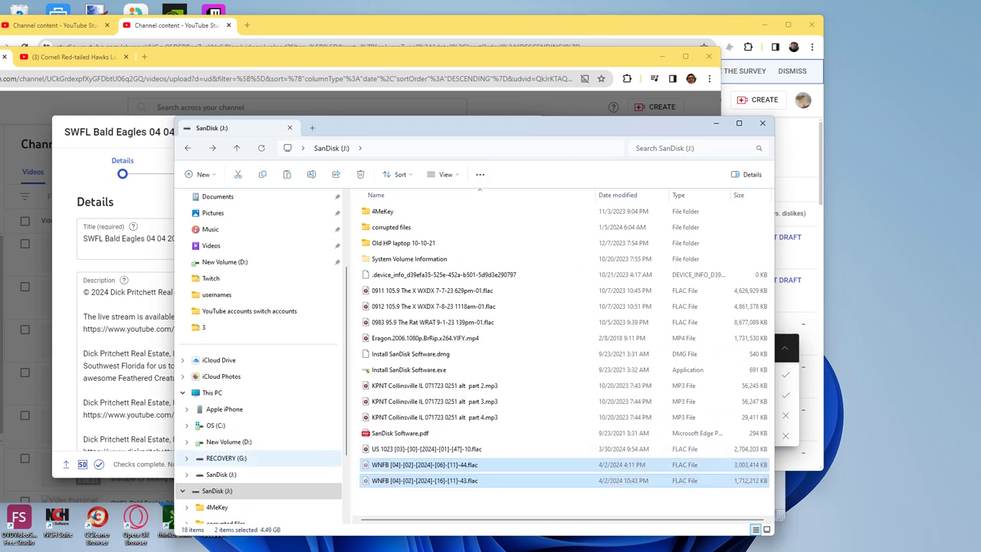
# Create a WNFB folder in Music and paste the two cut FLAC recordings into it
pyautogui.scroll(-3, 229, 458)
pyautogui.scroll(5, 222, 413)
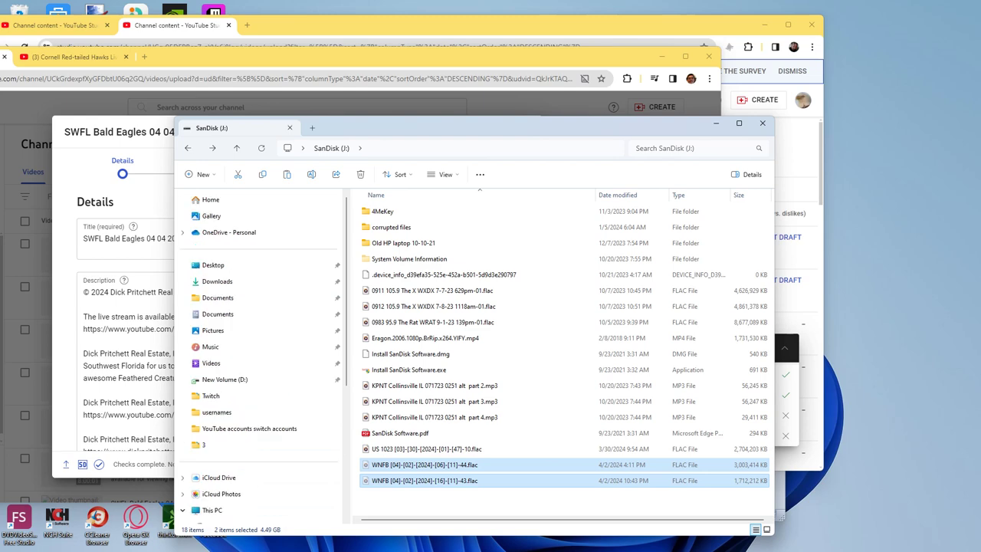
pyautogui.click(210, 347)
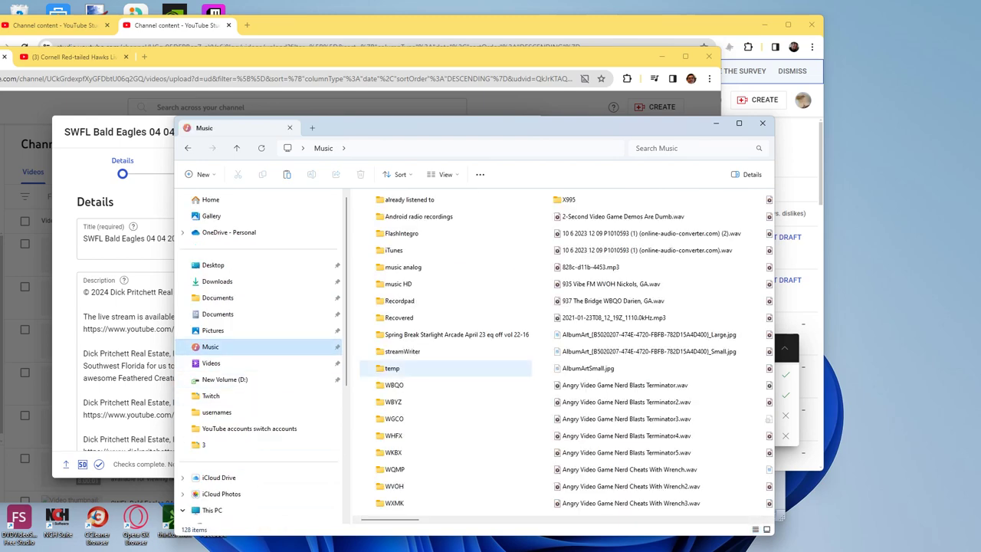
pyautogui.rightClick(369, 387)
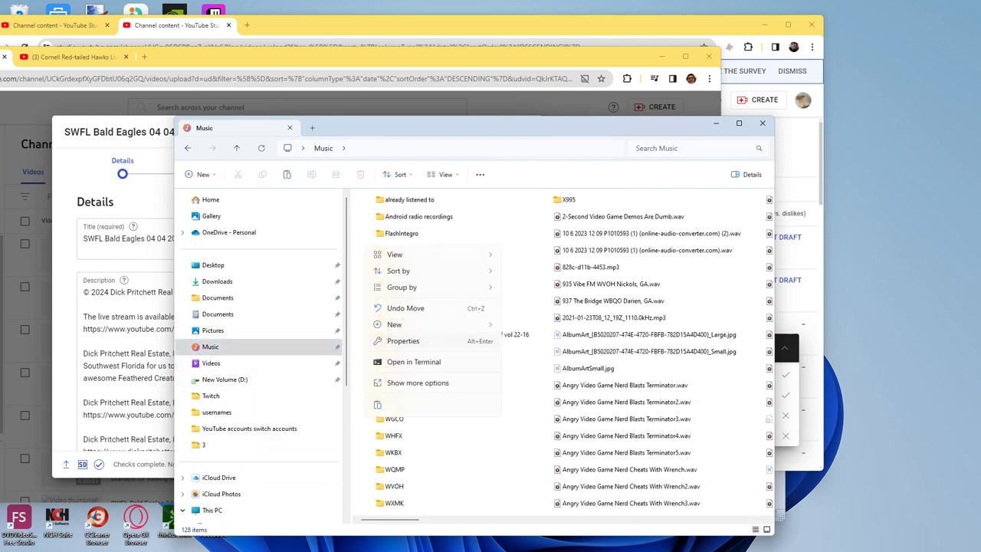
pyautogui.moveTo(394, 324)
pyautogui.click(537, 327)
pyautogui.write('WN')
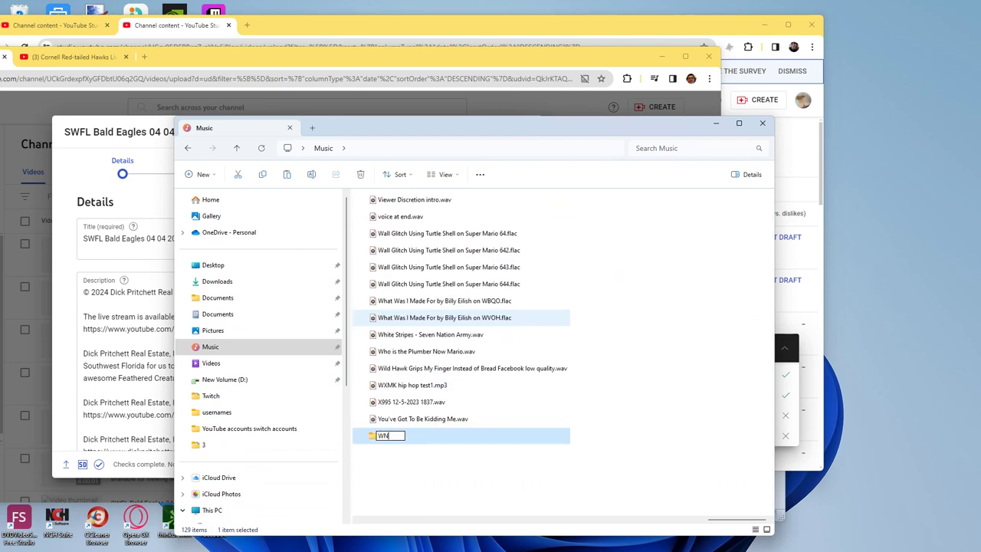
pyautogui.write('FB')
pyautogui.press('Return')
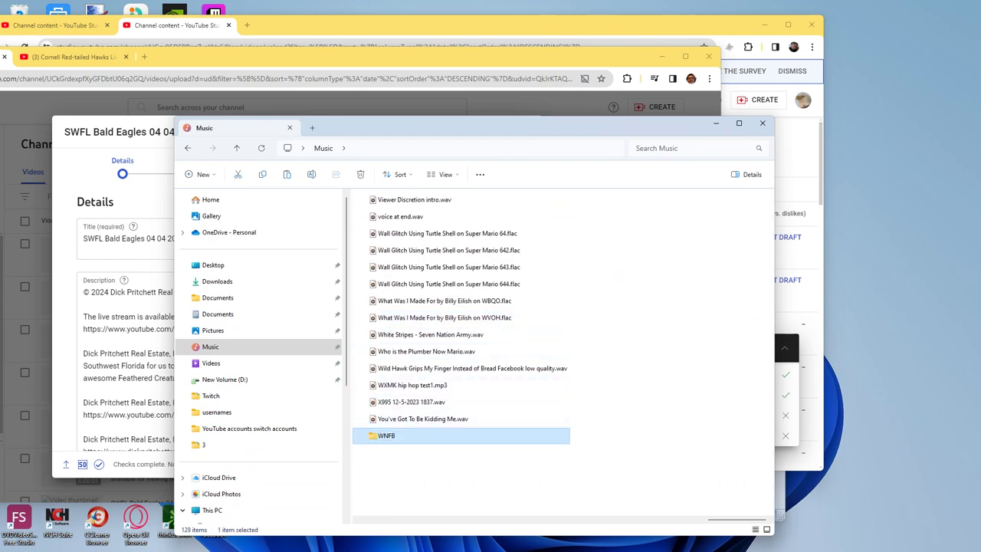
pyautogui.press('Return')
pyautogui.hotkey('ctrl', 'v')
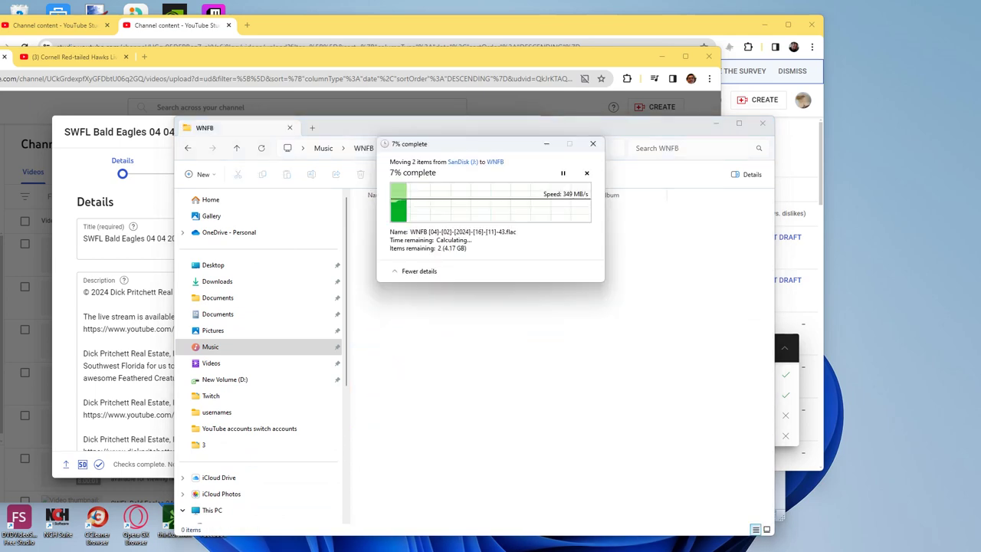
# Search the web for "us 1023 florida call" in a new tab to find the station's call letters, and close the tab
pyautogui.hotkey('ctrl', 't')
pyautogui.write('www.youtube.com/watch?v=ndnr3bwdRzE')
pyautogui.press('BackSpace')
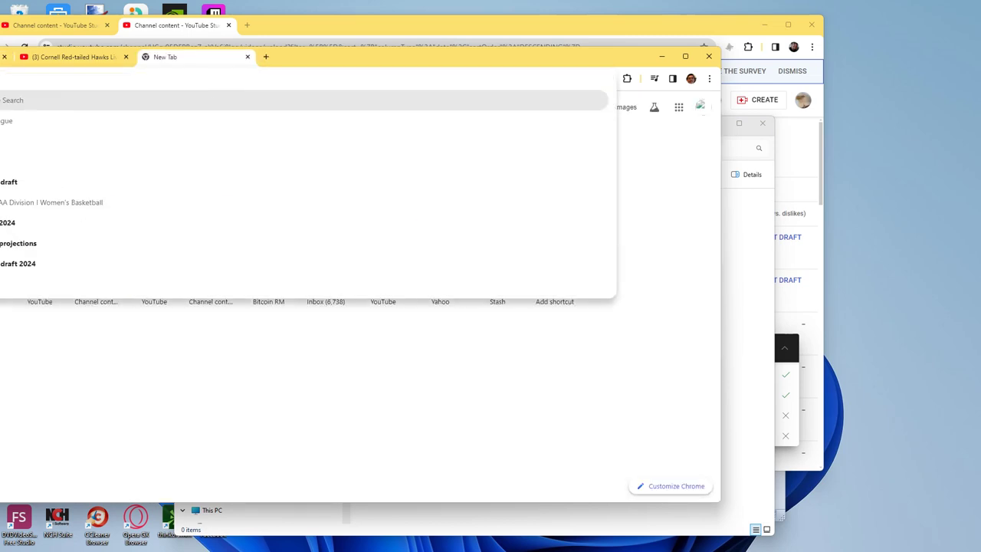
pyautogui.press('Escape')
pyautogui.write('usd')
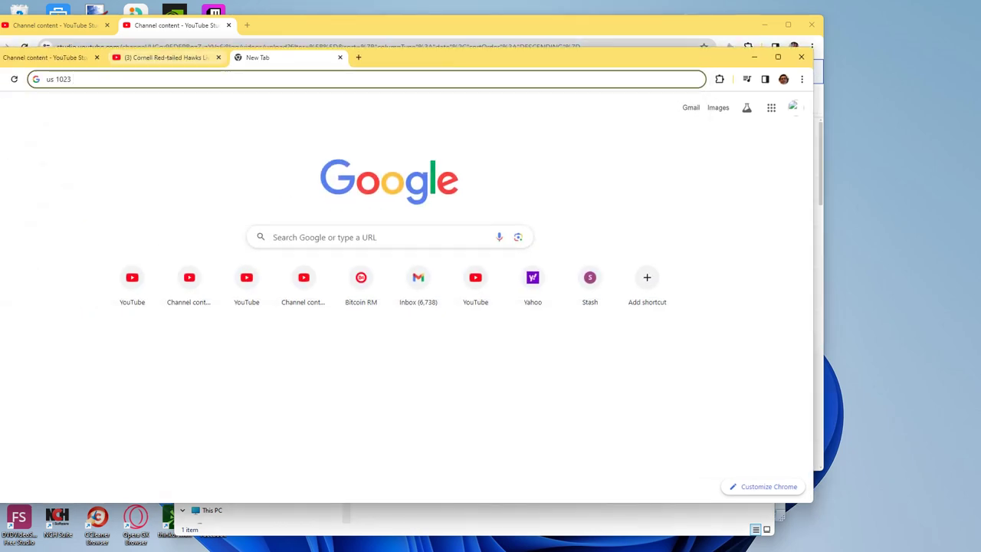
pyautogui.write(' florida call')
pyautogui.press('Return')
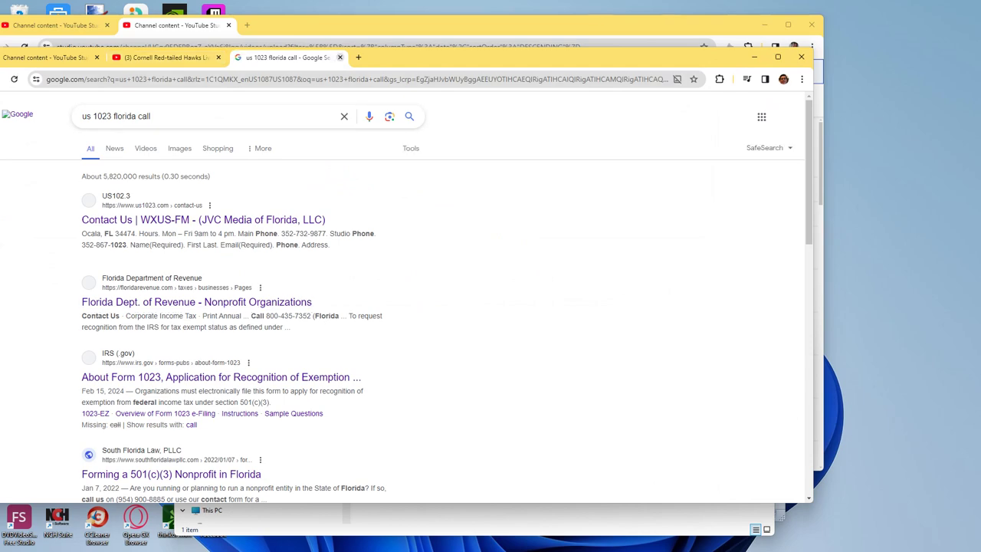
pyautogui.hotkey('ctrl', 'w')
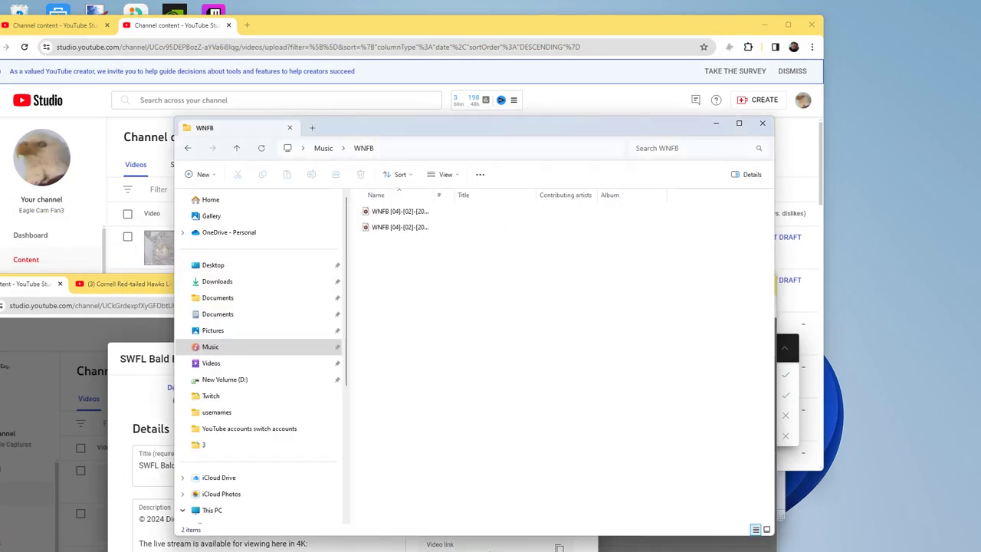
# Create a folder named WXUS in the Music folder
pyautogui.hotkey('alt', 'Left')
pyautogui.rightClick(366, 285)
pyautogui.click(527, 352)
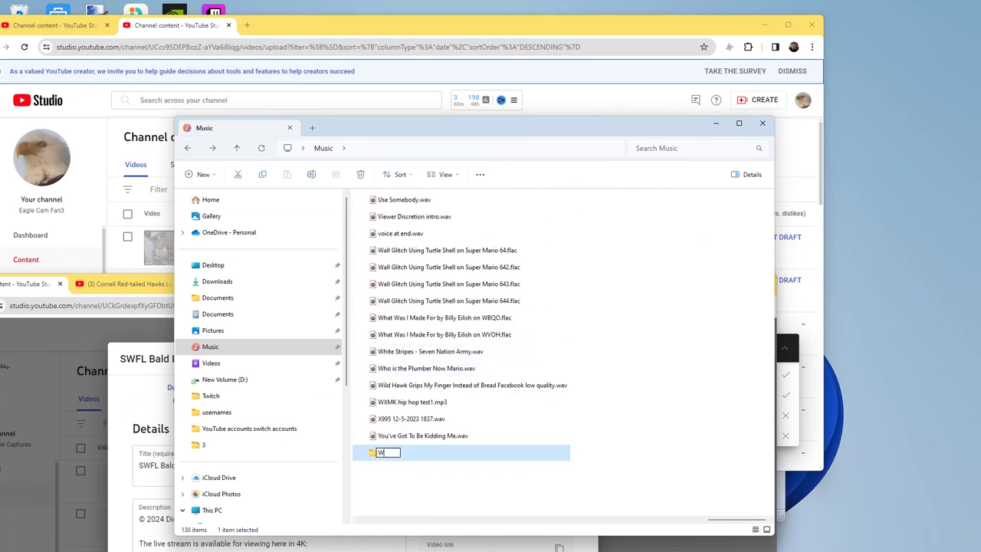
# Move US 1023 [03]-[30]-[2024]-[01]-[47]-10.flac from the SanDisk (J:) drive into the WXUS folder in Music
pyautogui.scroll(-4, 258, 341)
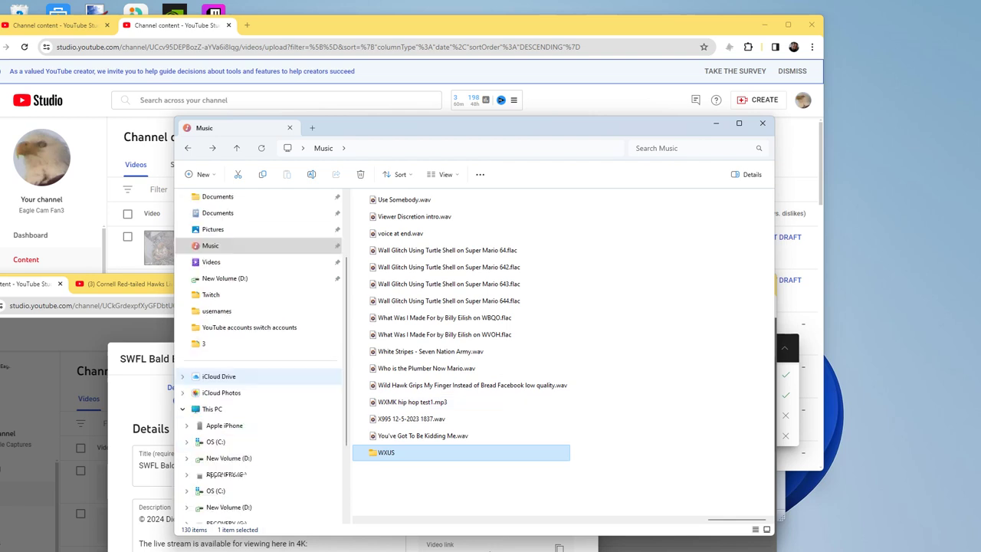
pyautogui.click(216, 392)
pyautogui.rightClick(414, 449)
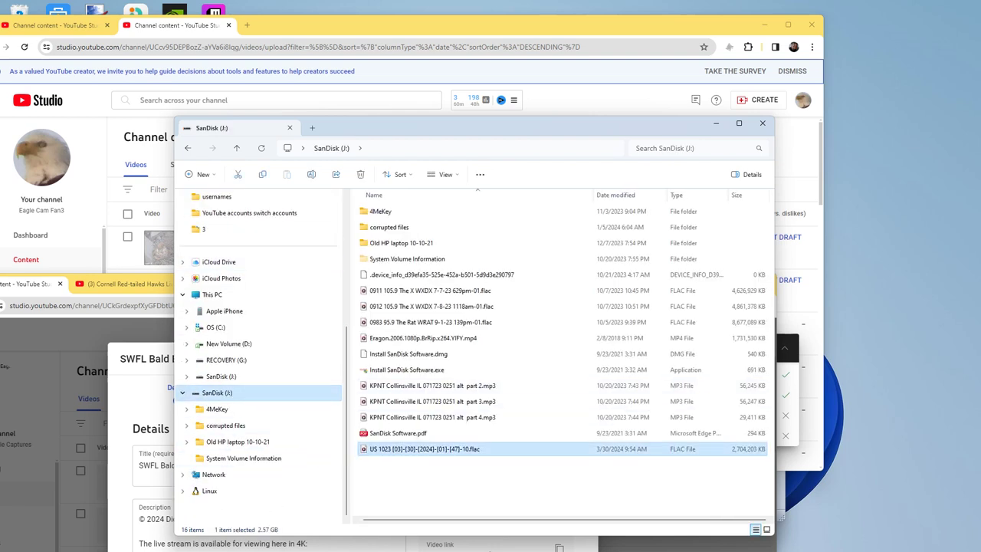
pyautogui.click(424, 461)
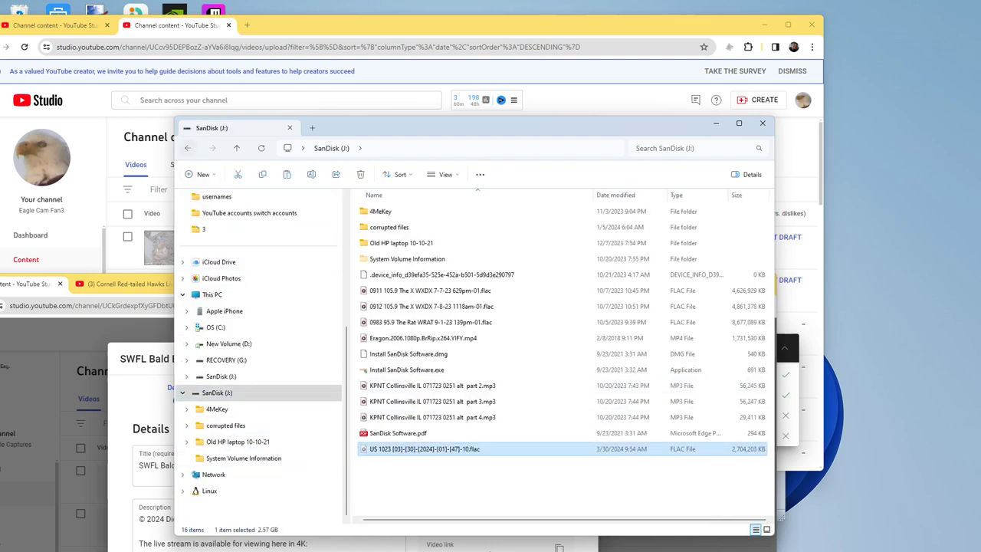
pyautogui.hotkey('alt', 'Left')
pyautogui.press('Return')
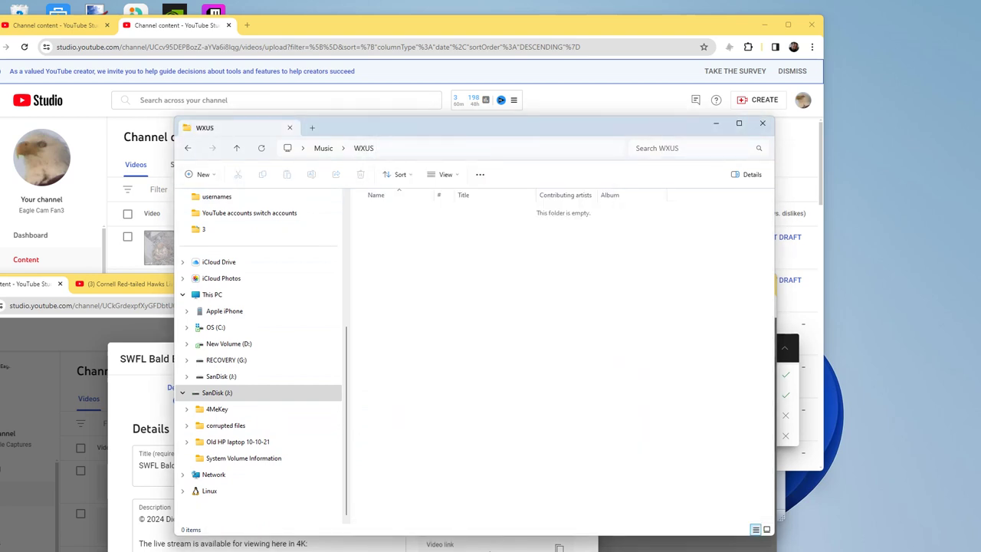
pyautogui.click(216, 392)
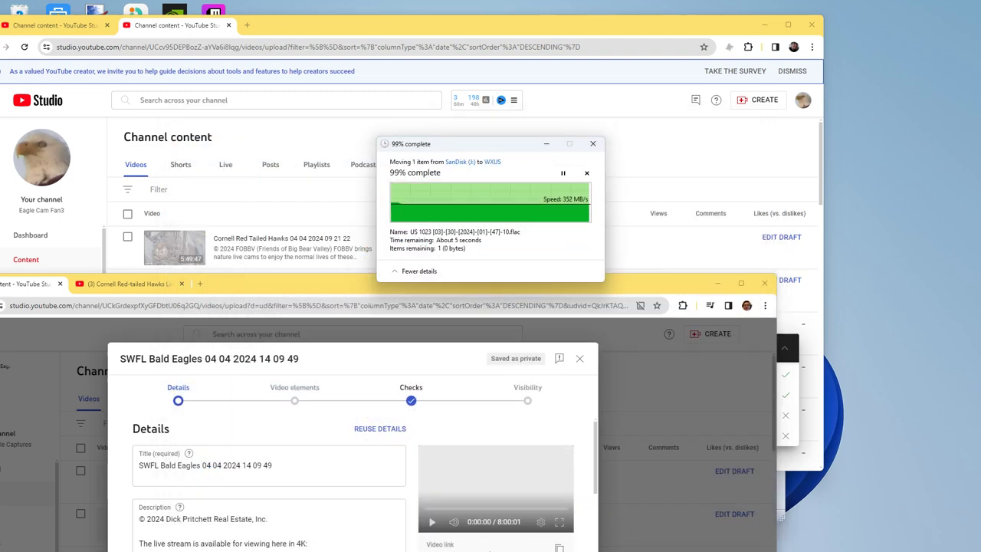
pyautogui.moveTo(460, 284); pyautogui.dragTo(543, 51)
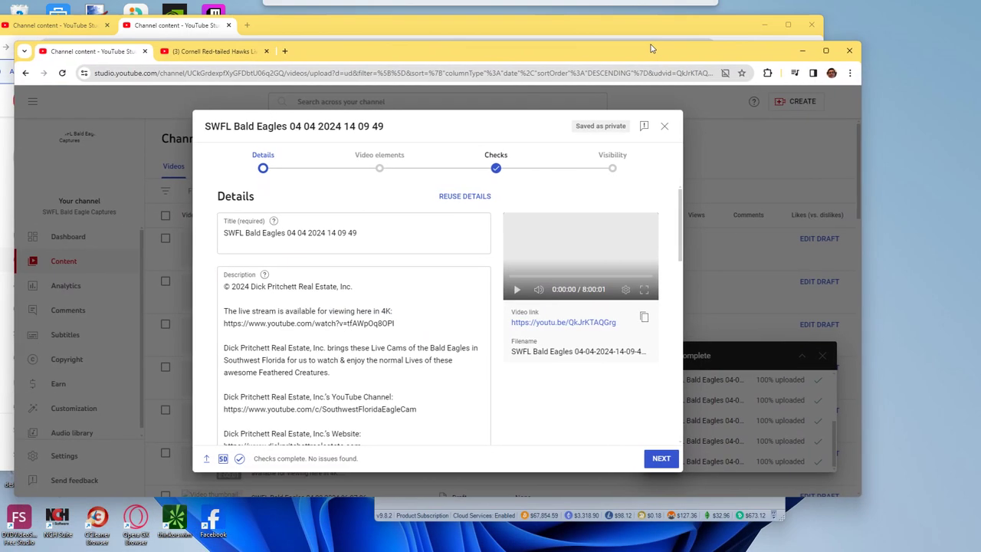
pyautogui.click(663, 125)
pyautogui.click(197, 51)
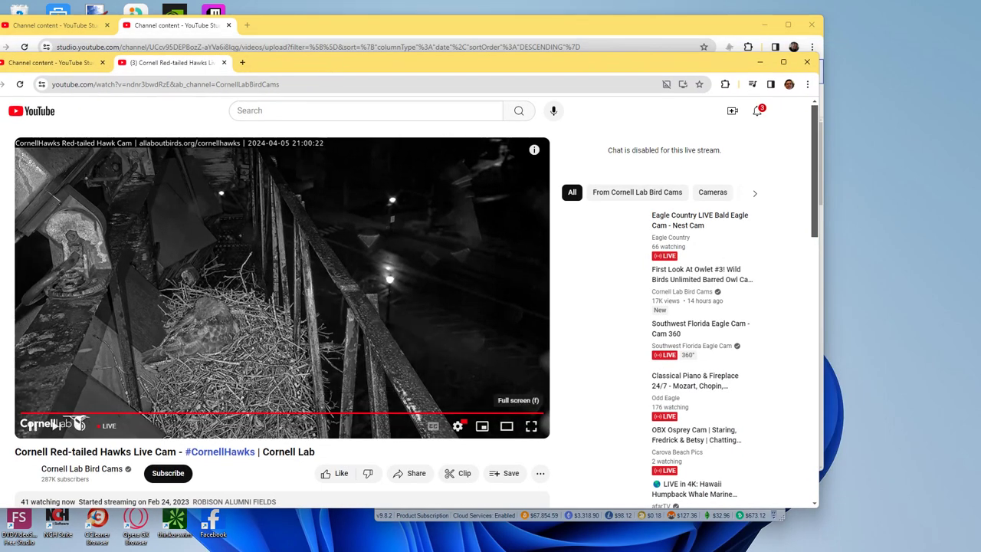
# Rewind the Cornell Red-tailed Hawks live stream to about 20:59 on the camera's clock
pyautogui.click(457, 425)
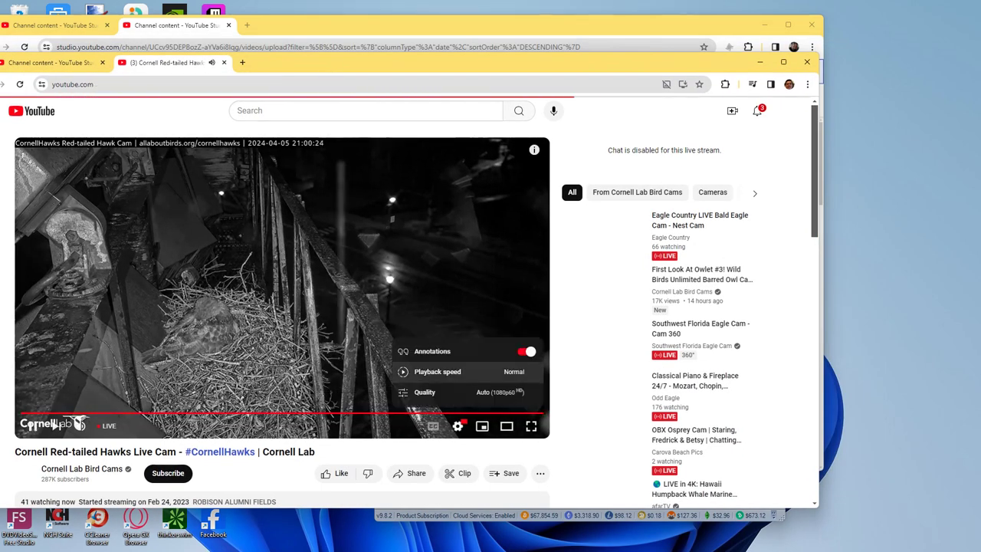
pyautogui.press('i')
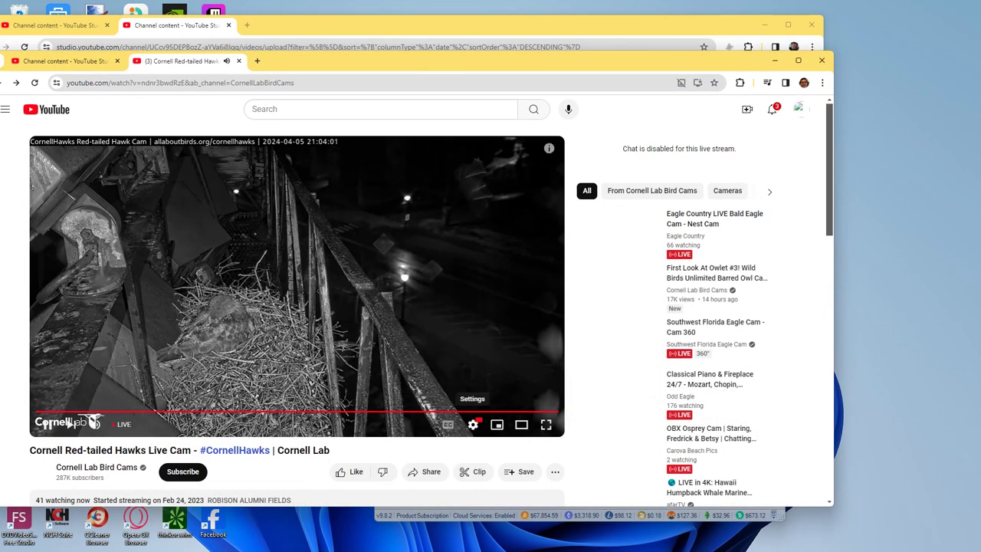
pyautogui.click(495, 414)
# Set the hawk stream's playback quality to 1080p60 and show the video full screen
pyautogui.click(473, 425)
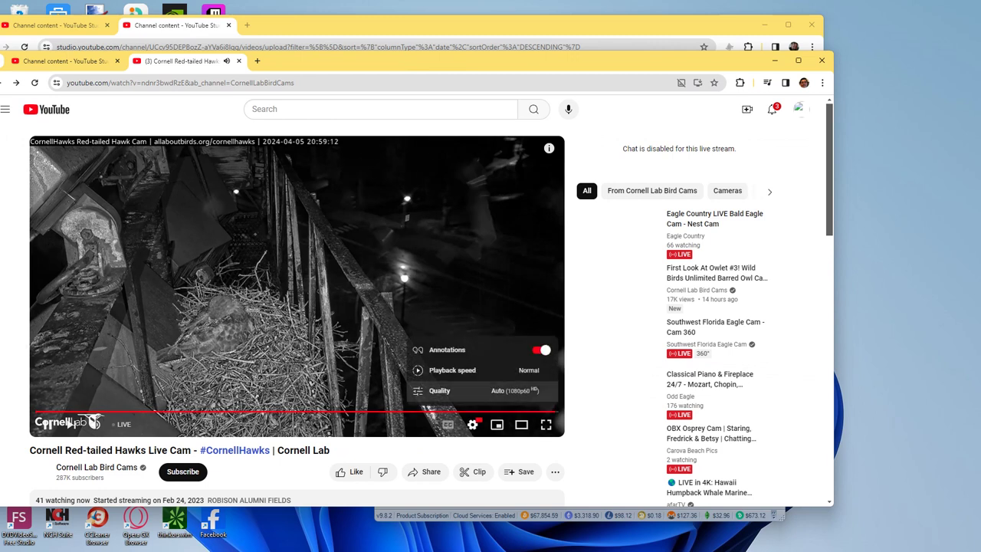
pyautogui.click(467, 368)
pyautogui.click(454, 329)
pyautogui.click(460, 394)
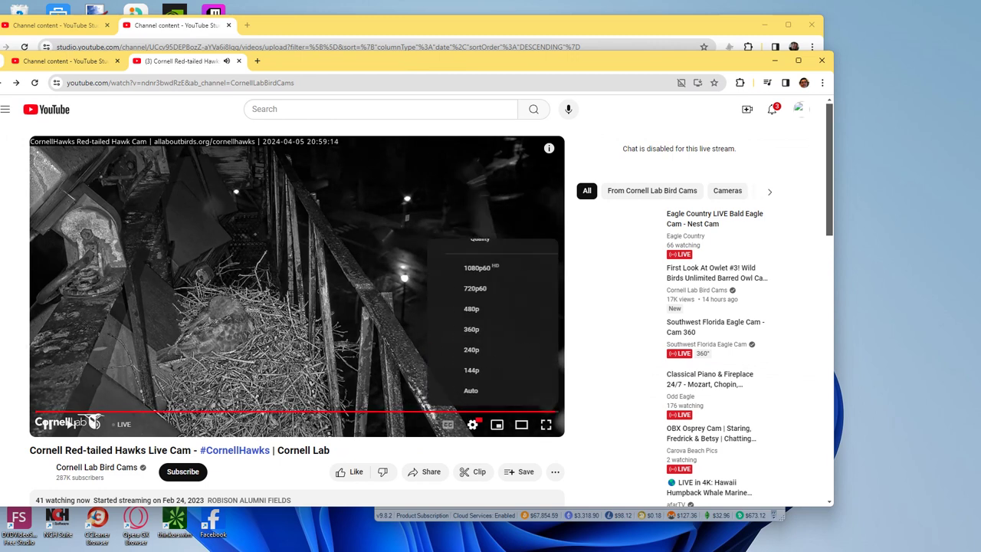
pyautogui.click(460, 268)
pyautogui.click(472, 424)
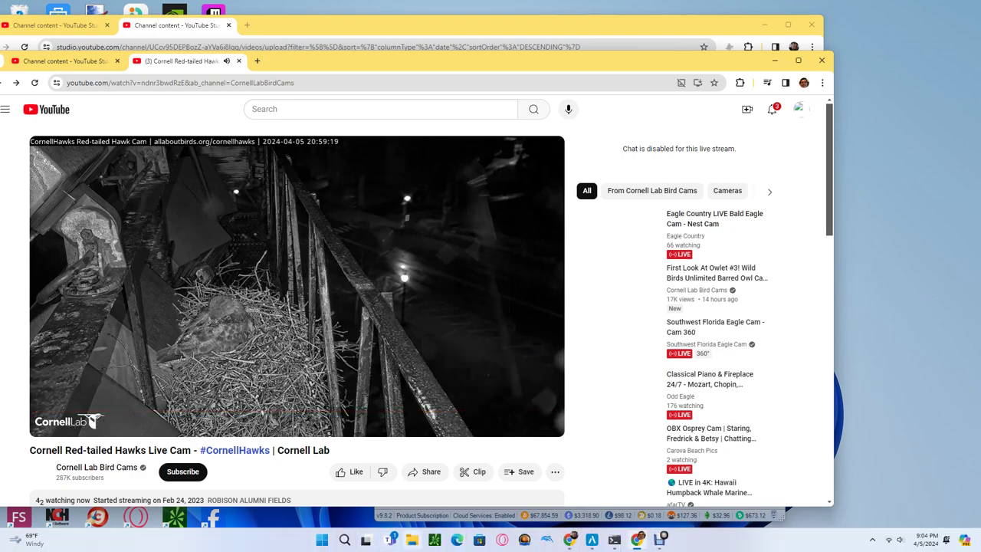
pyautogui.click(549, 424)
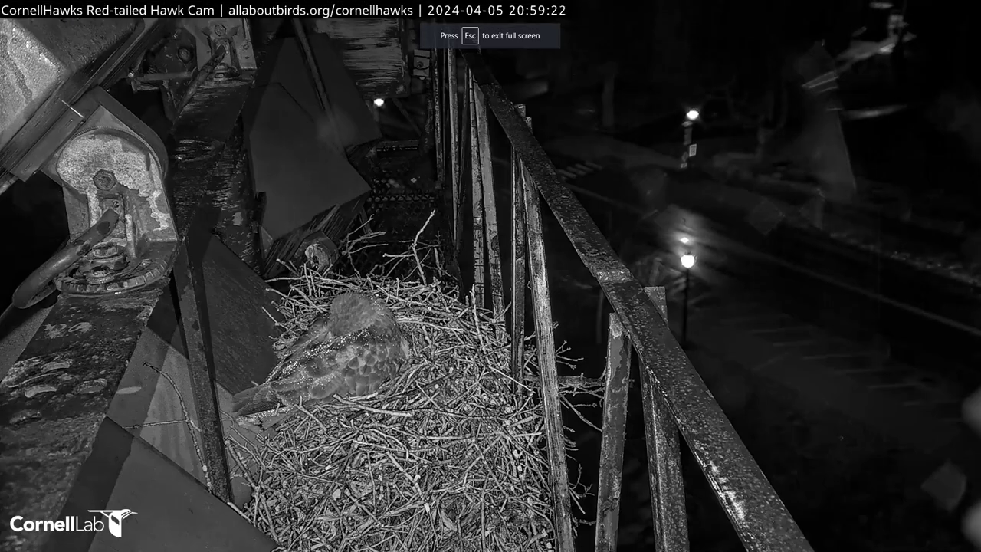